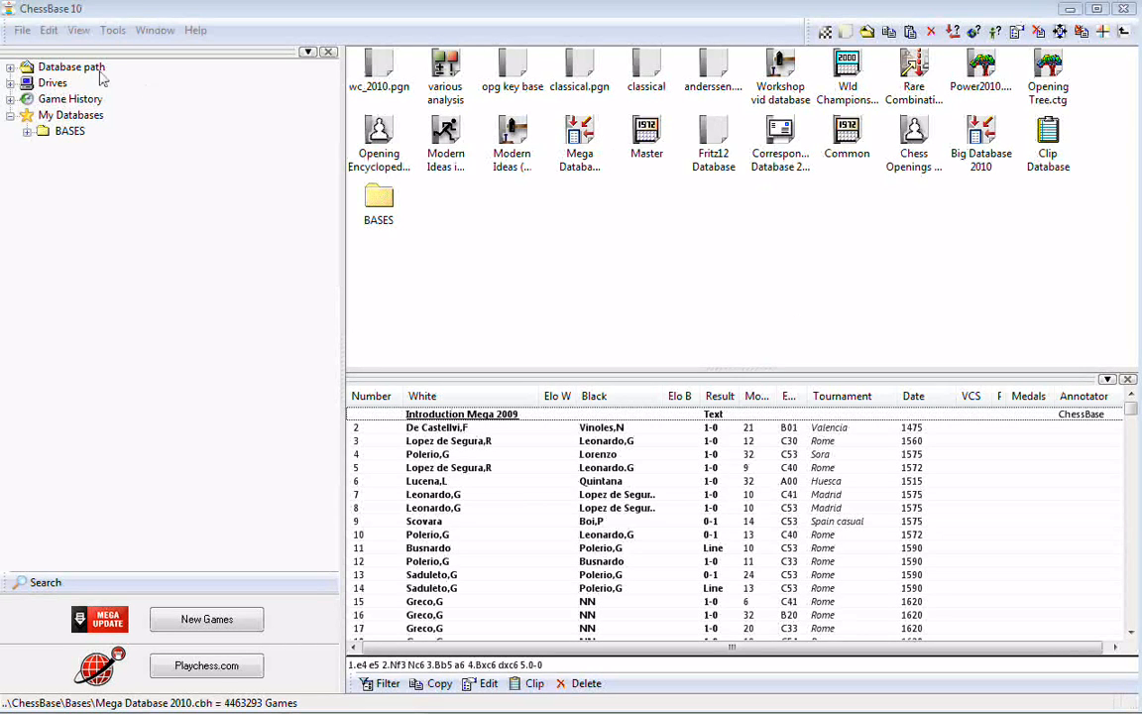
- Start a new database and set its file type to Books (*.CTG)
left_click(23, 32)
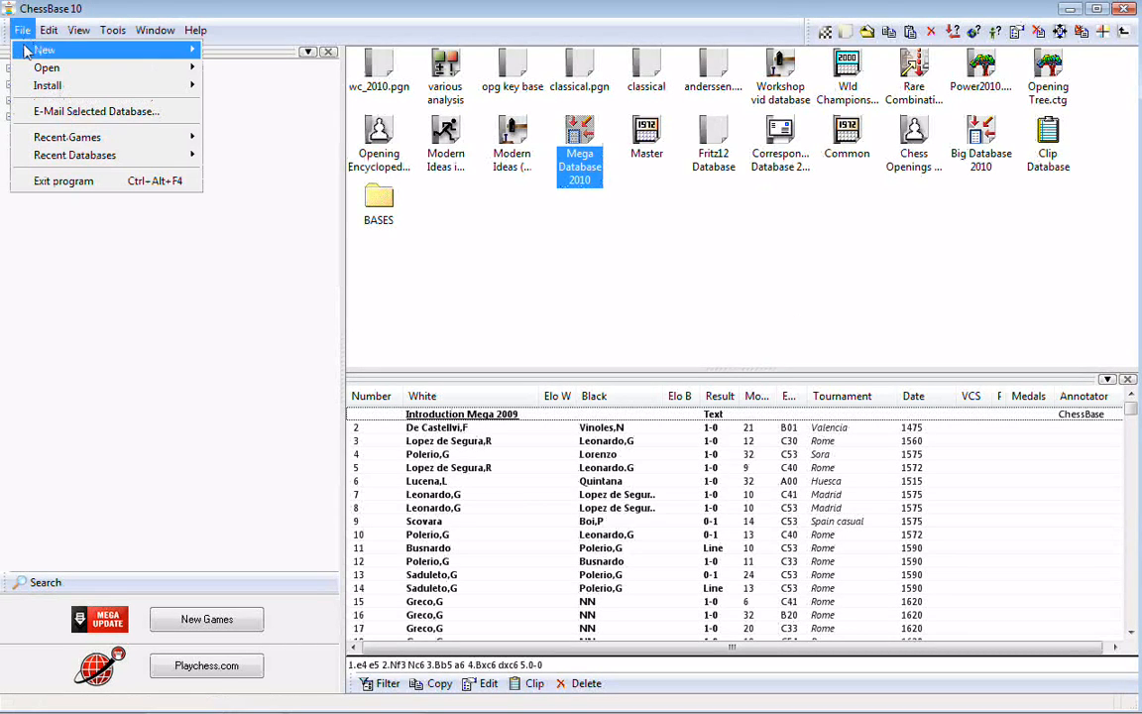
mouse_move(26, 52)
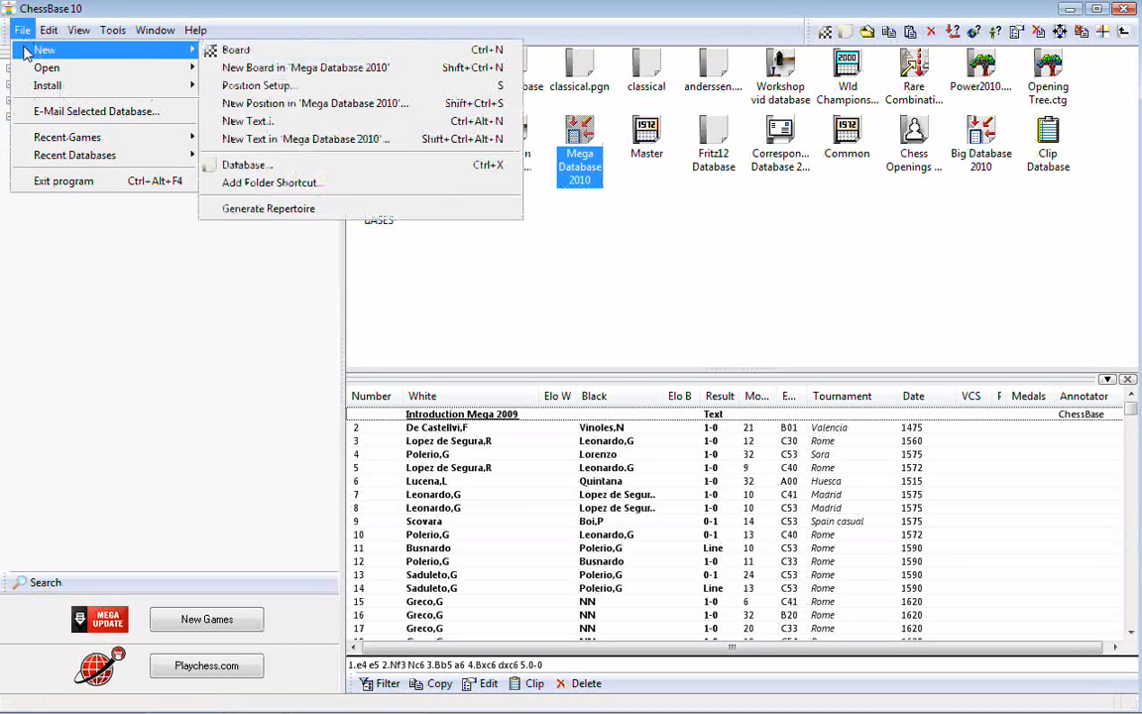
left_click(259, 173)
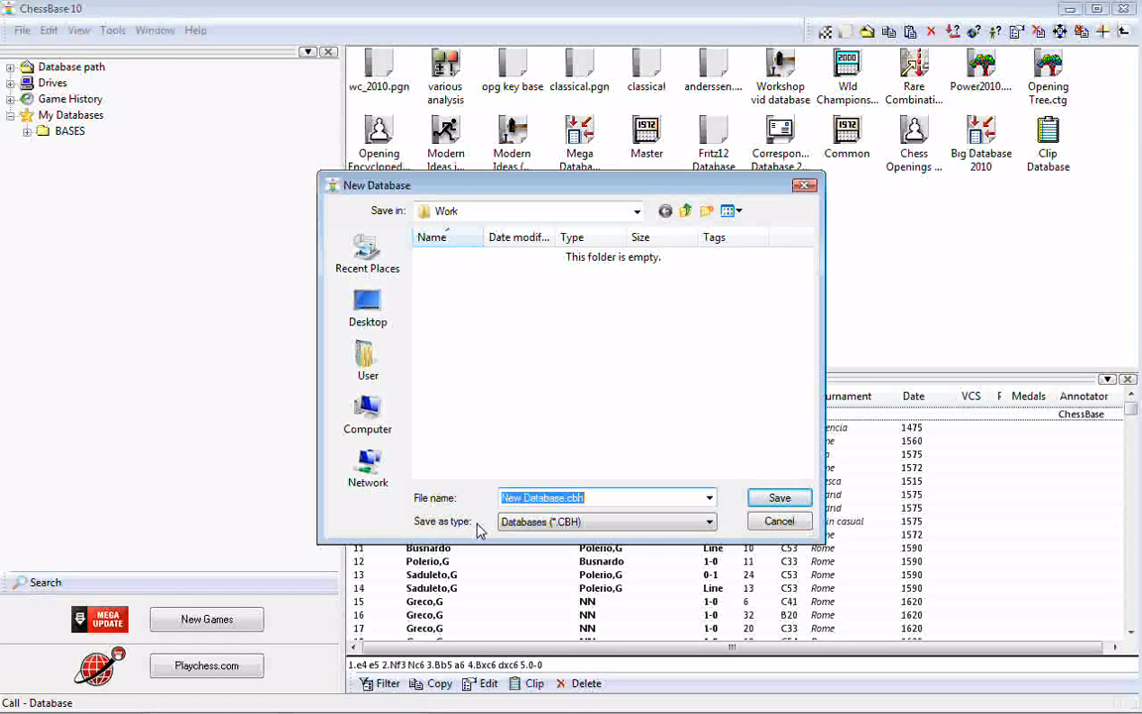
left_click(712, 525)
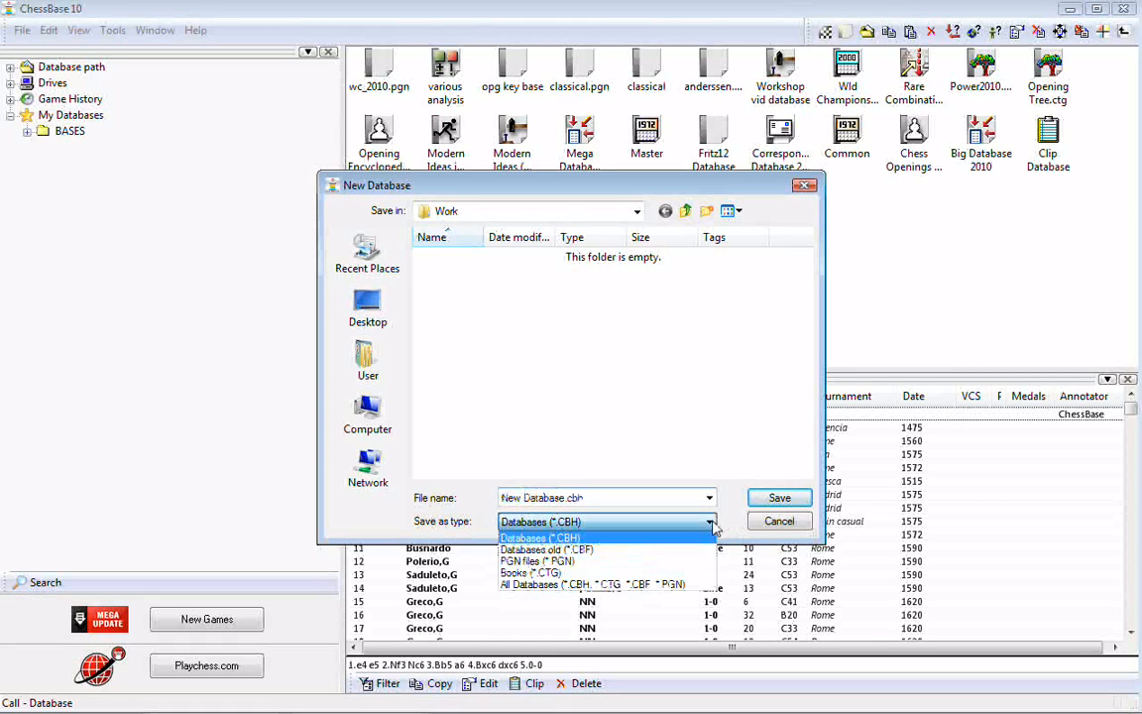
left_click(530, 574)
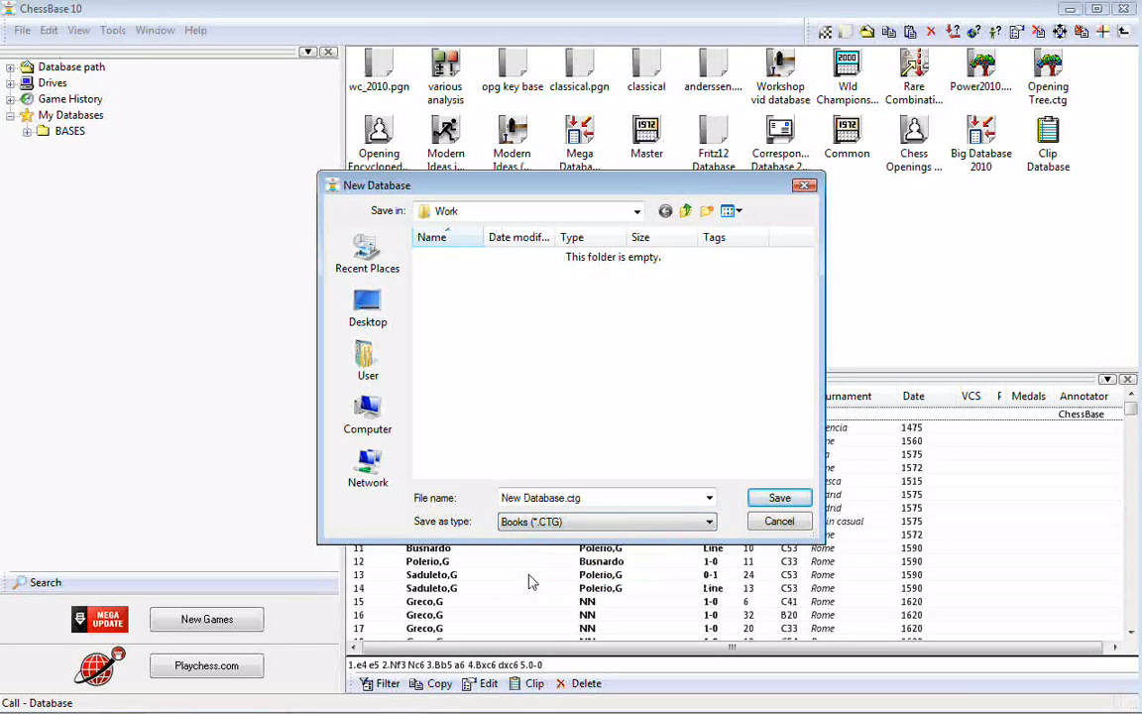
- Save the new opening book as ruy exchange.ctg in the Work folder, and open it for a brief look before closing it
double_click(567, 499)
left_click_drag(567, 500, 392, 501)
type("ruy")
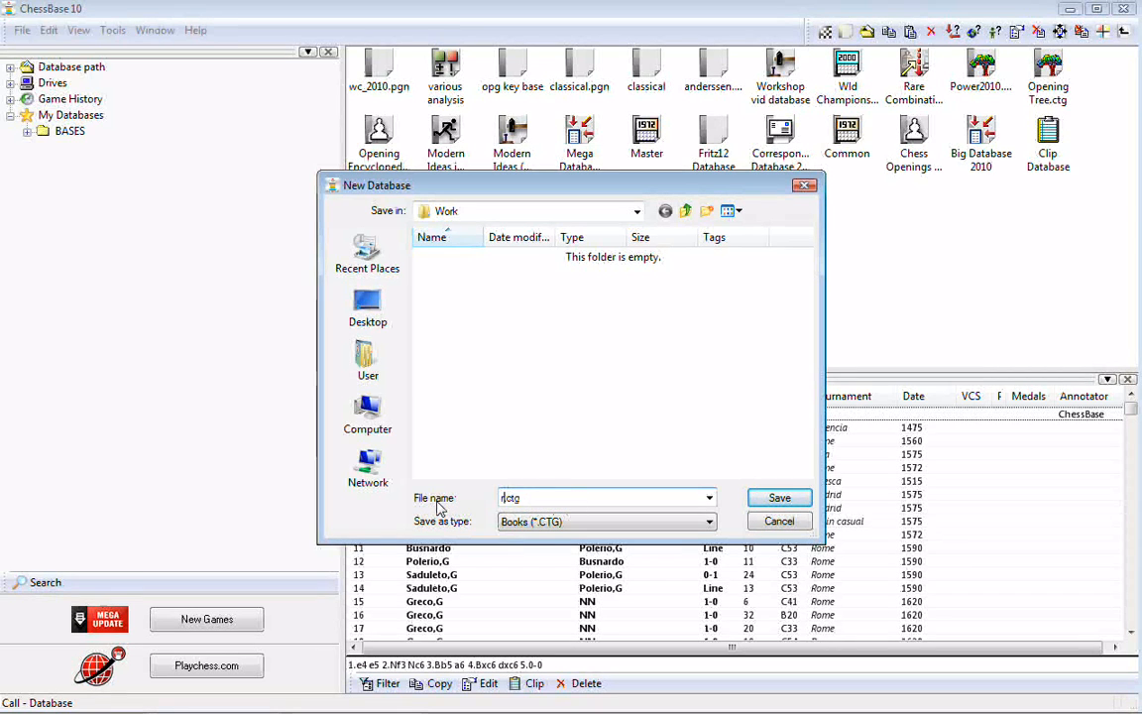
type(" lo")
type("change")
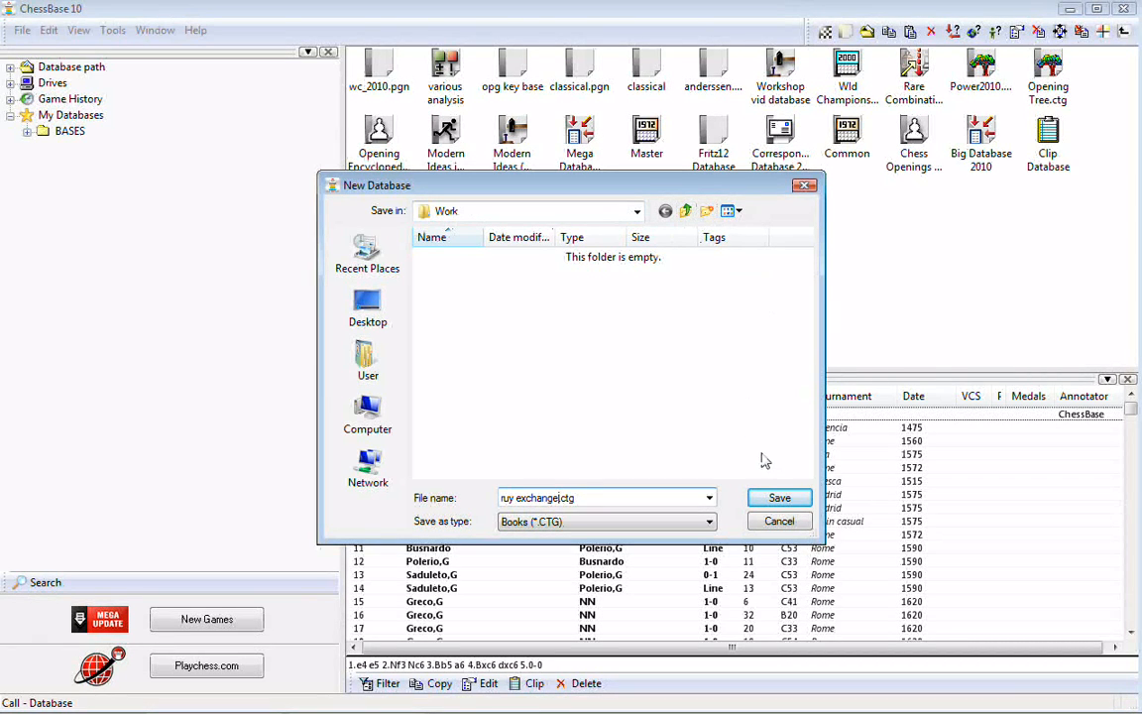
left_click(772, 498)
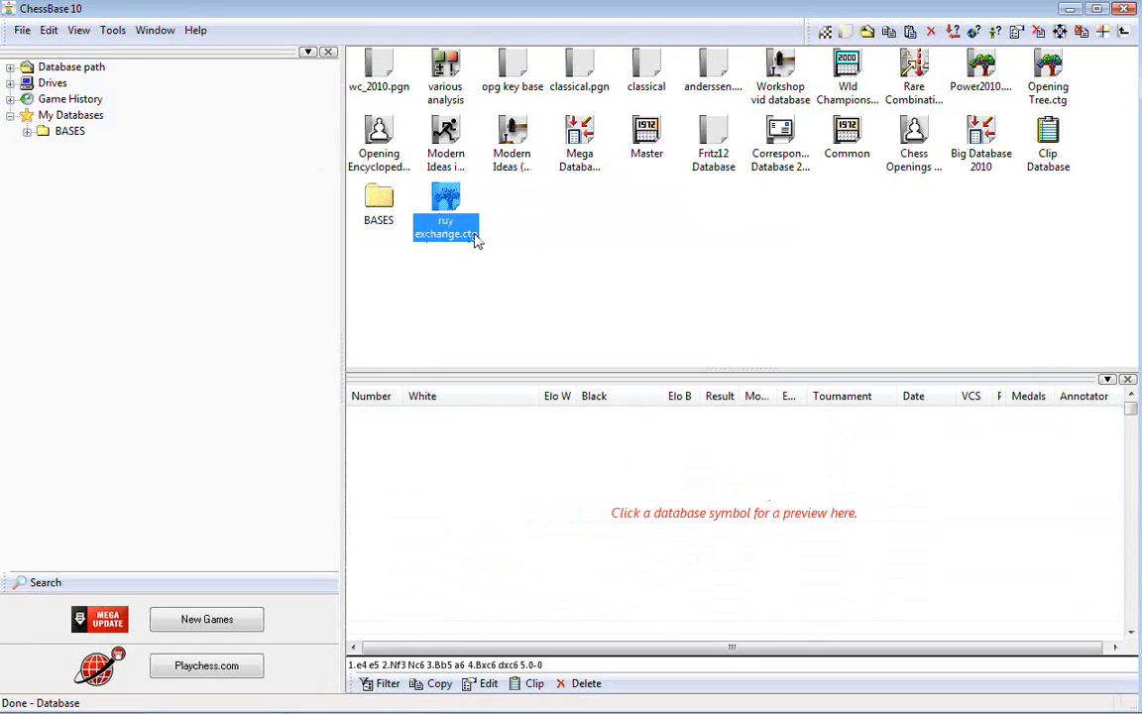
double_click(448, 202)
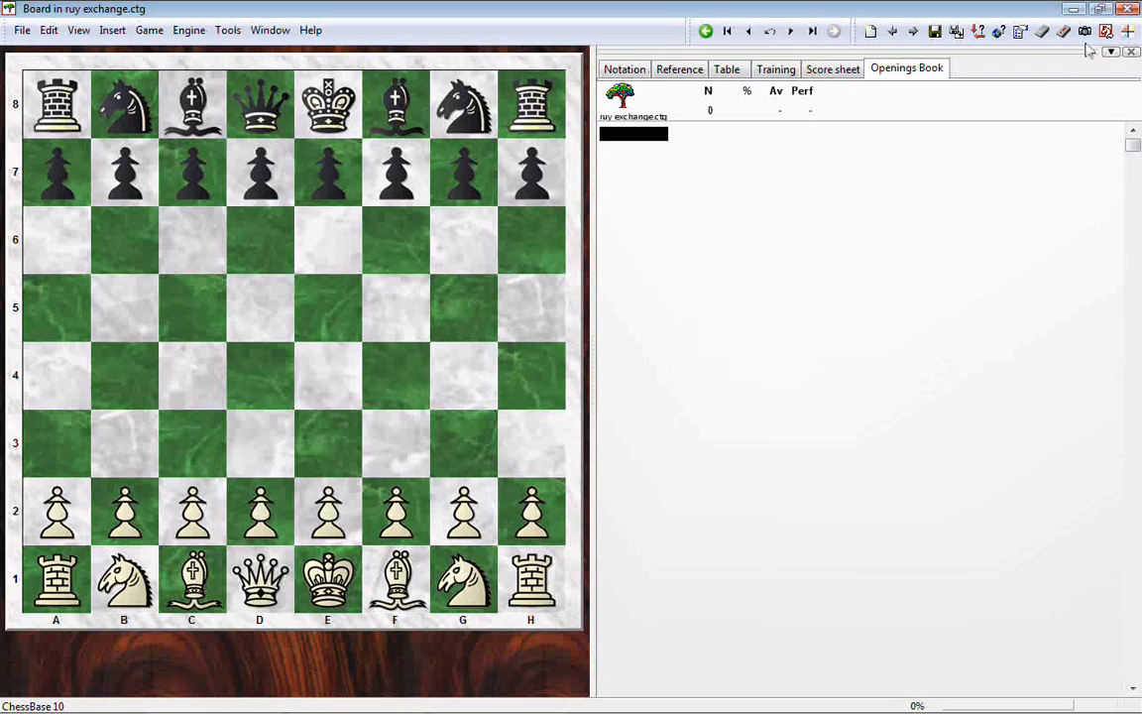
left_click(1124, 8)
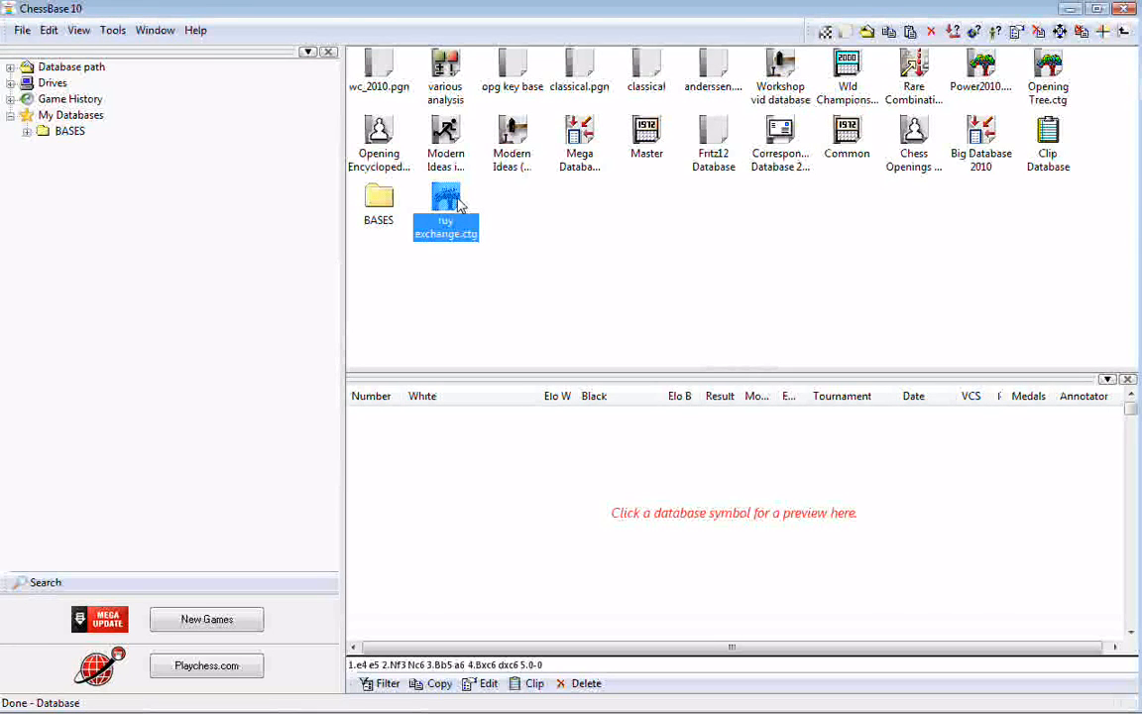
- Search Mega Database 2010 for games with ECO codes C68 to C69, with all other search criteria reset
left_click(583, 154)
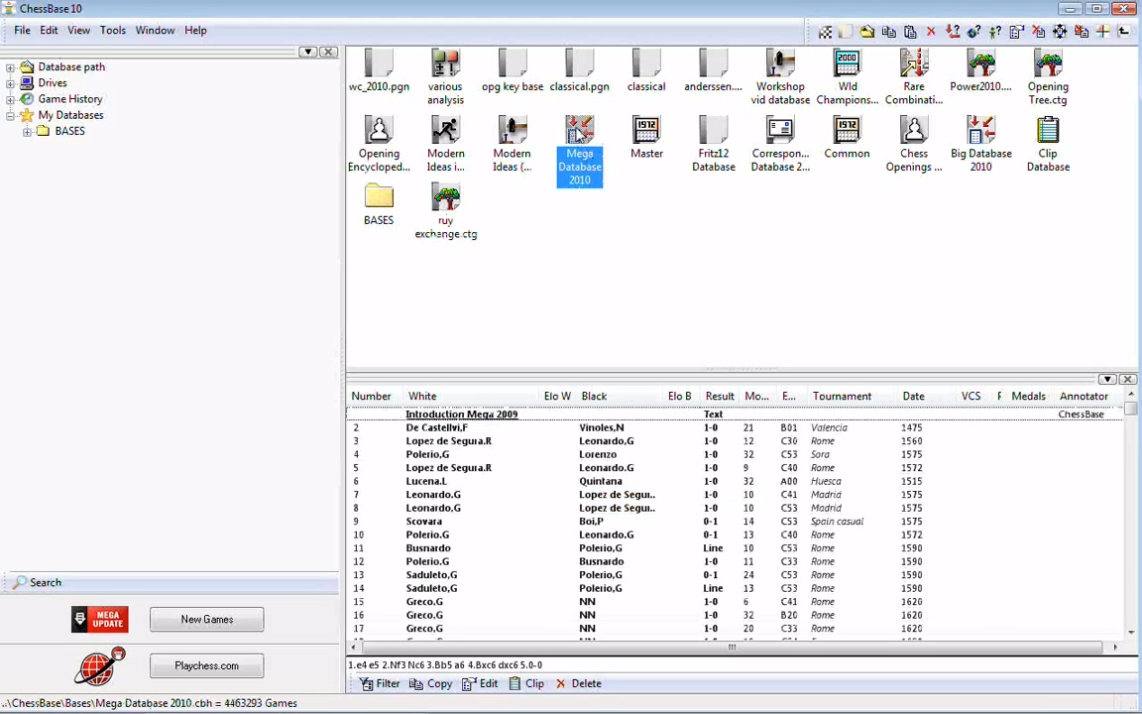
right_click(576, 130)
left_click(602, 159)
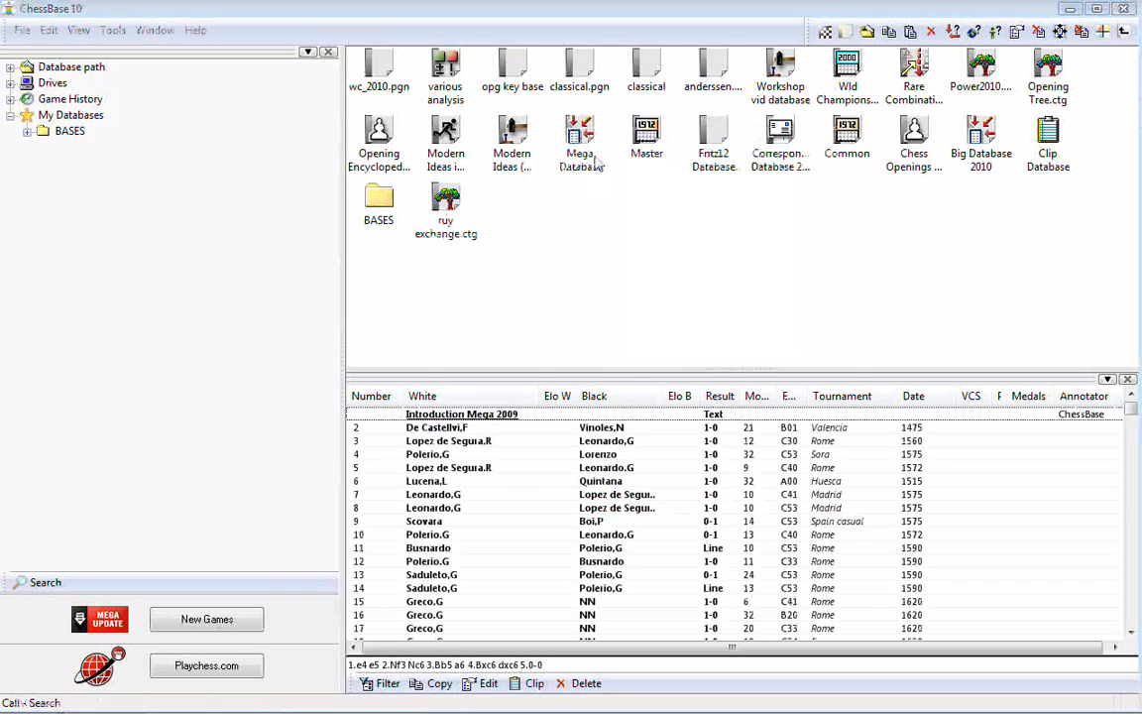
left_click(642, 583)
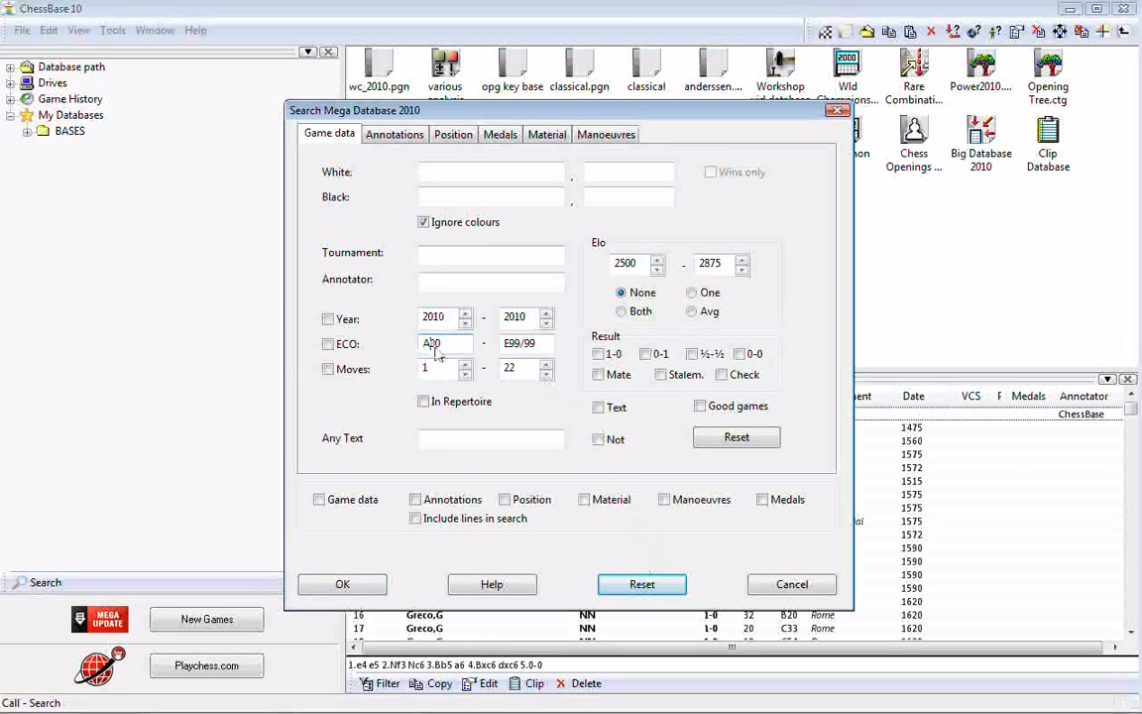
left_click_drag(441, 344, 408, 349)
type("C68")
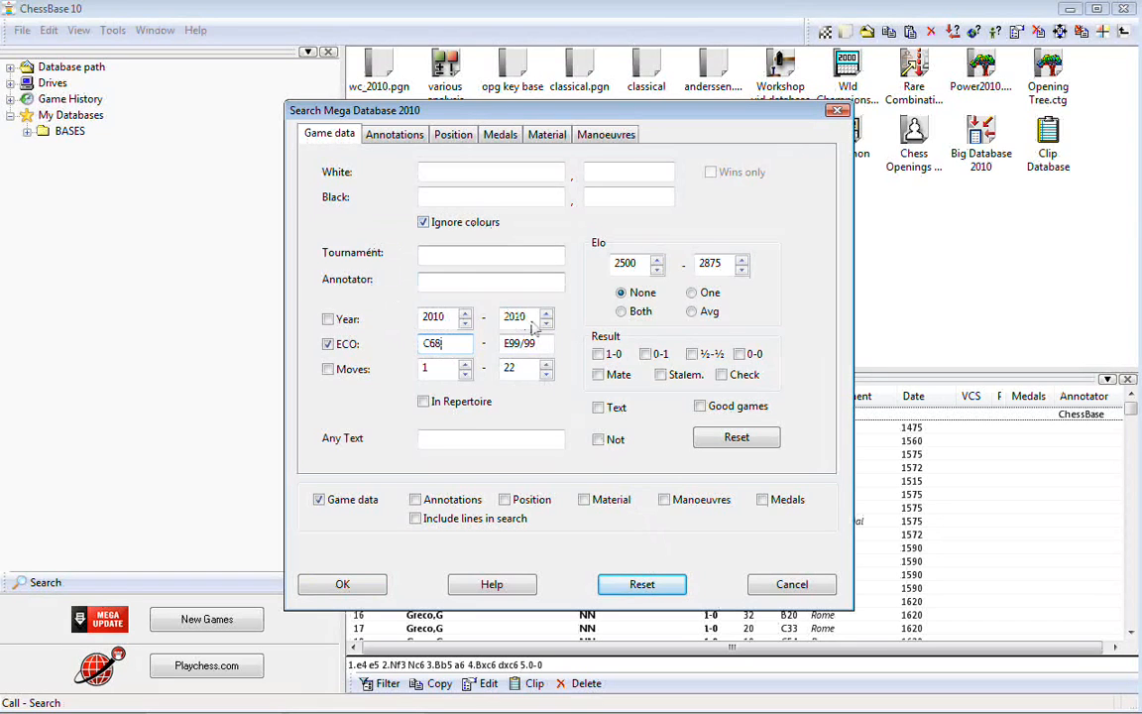
left_click_drag(536, 343, 495, 354)
type("C69")
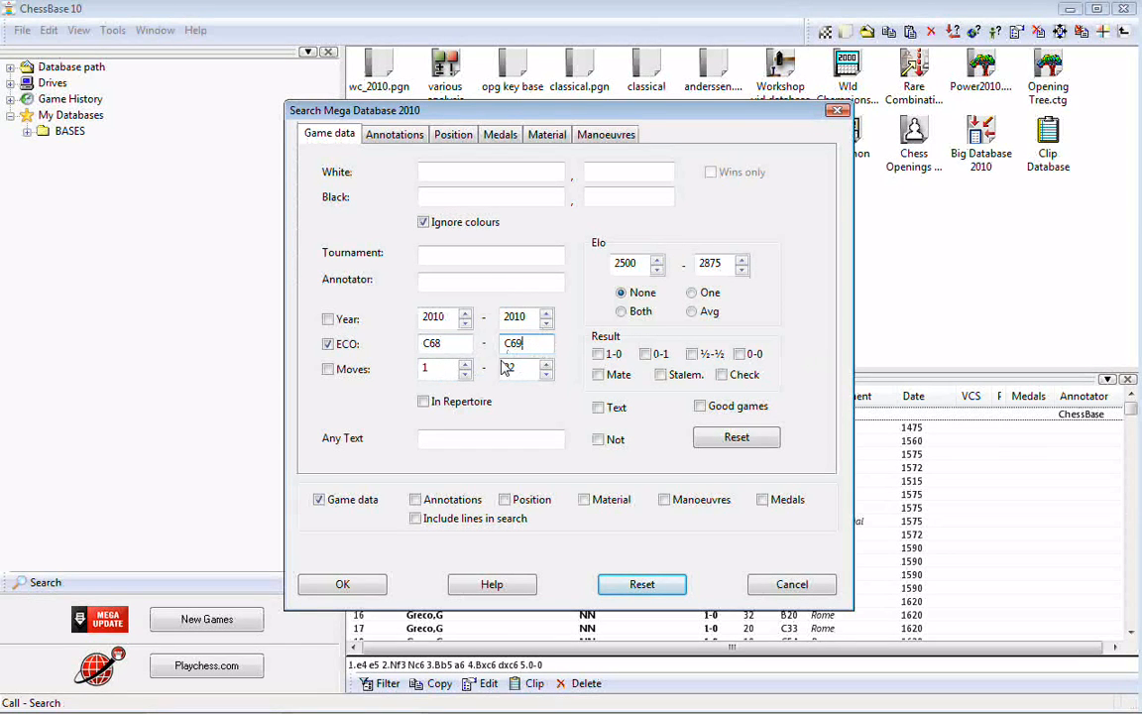
left_click(342, 585)
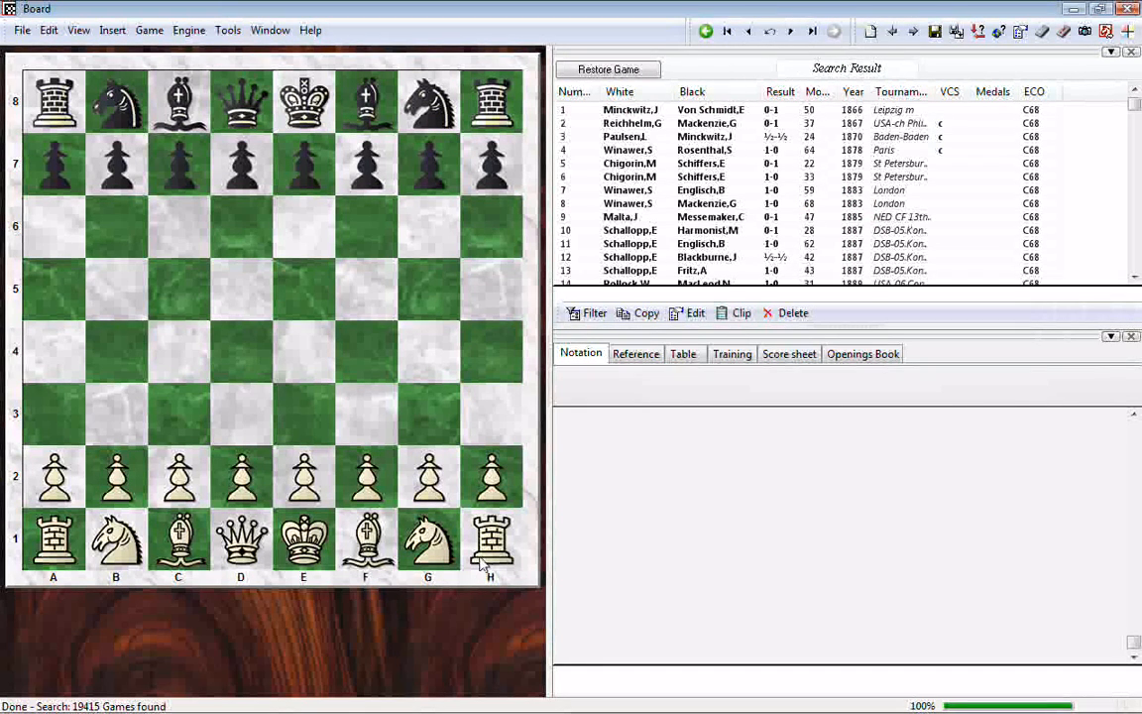
- Select all games in the search result and copy them to the clip database
left_click(627, 111)
left_click(628, 111)
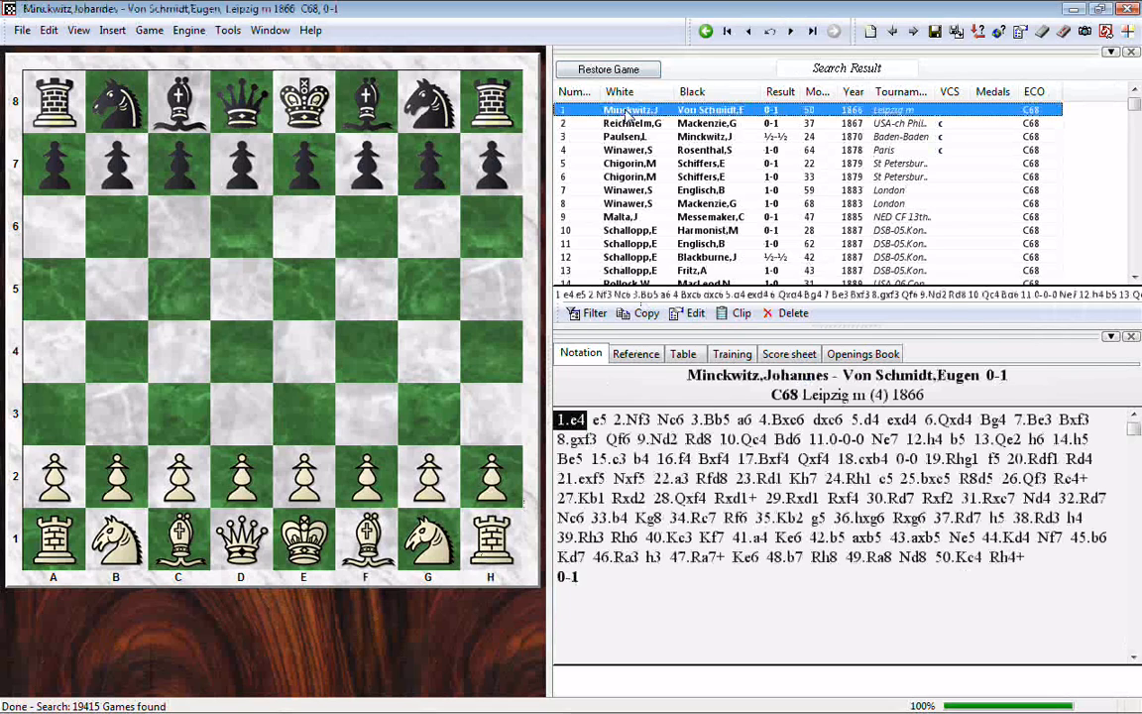
right_click(627, 111)
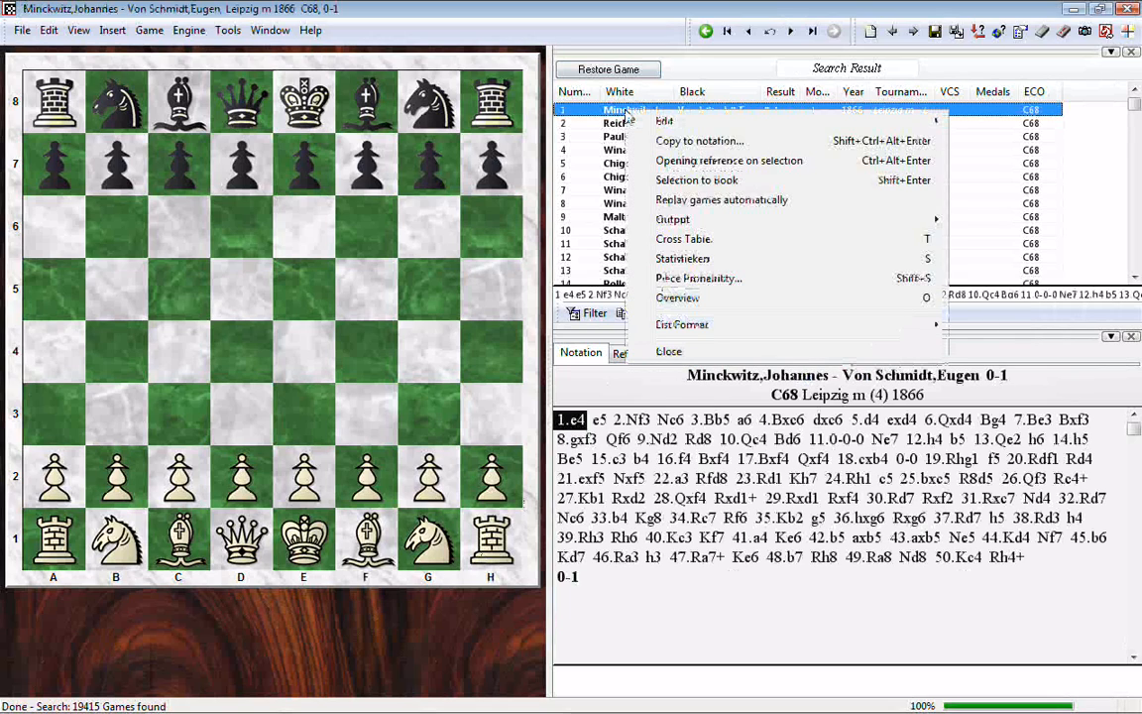
mouse_move(631, 119)
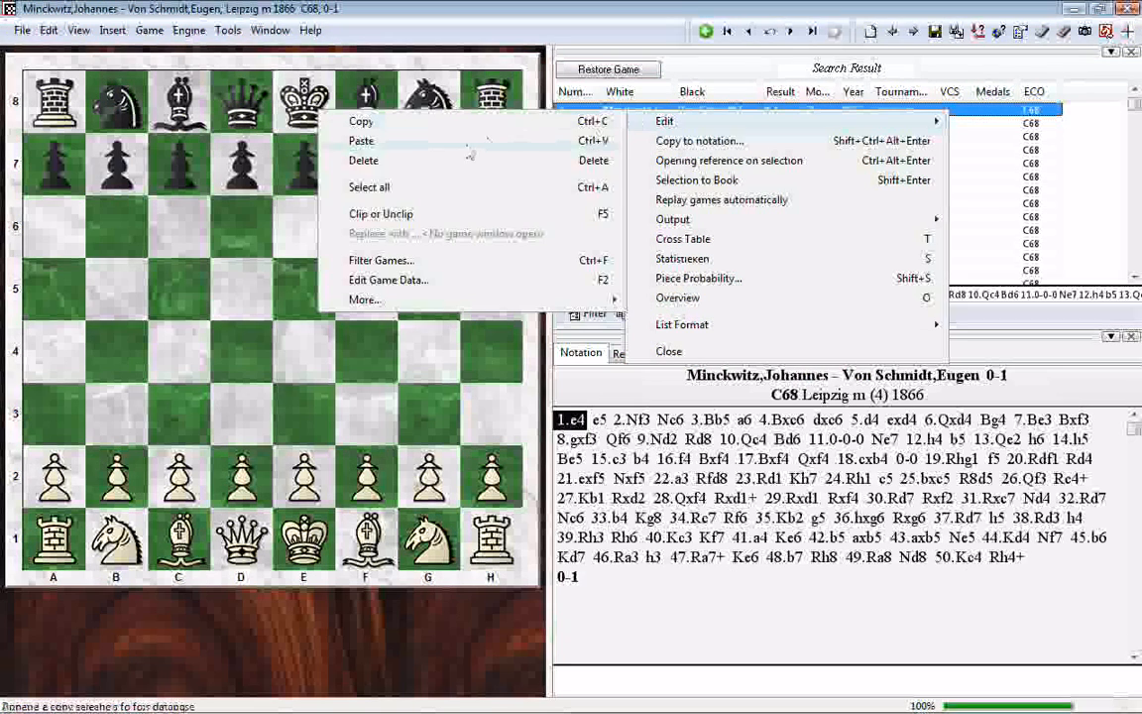
left_click(385, 195)
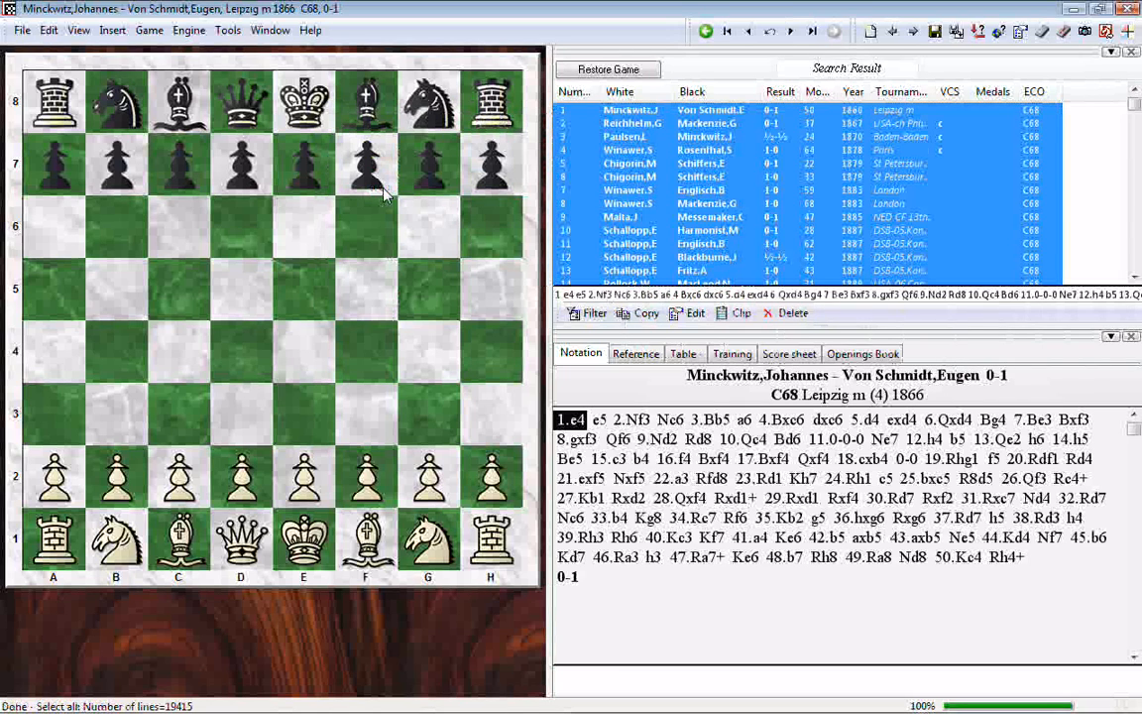
right_click(642, 116)
mouse_move(666, 120)
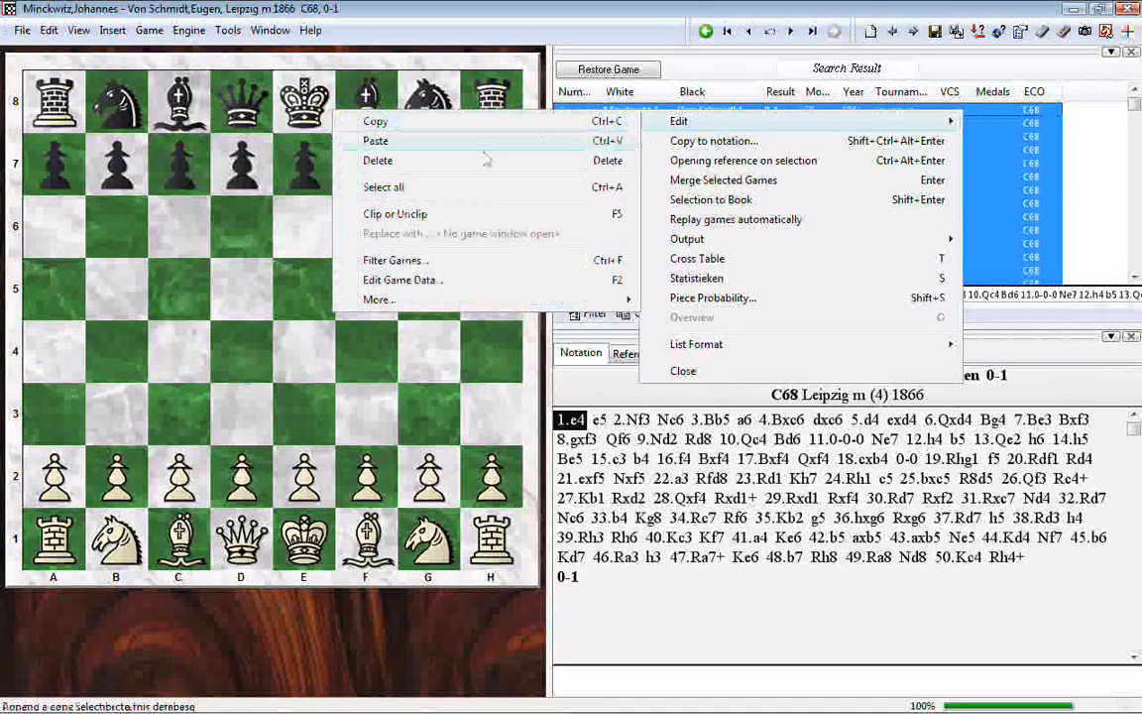
left_click(396, 214)
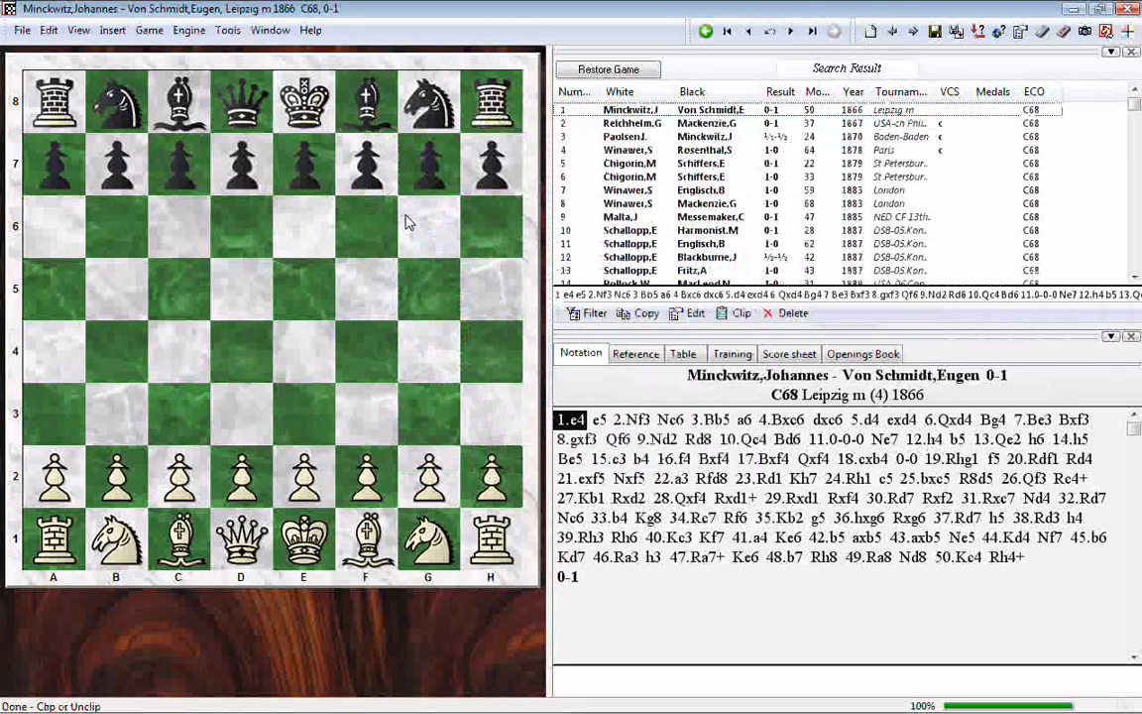
- Return to the main database window and start importing the Clip Database games into the ruy exchange.ctg book
mouse_move(377, 708)
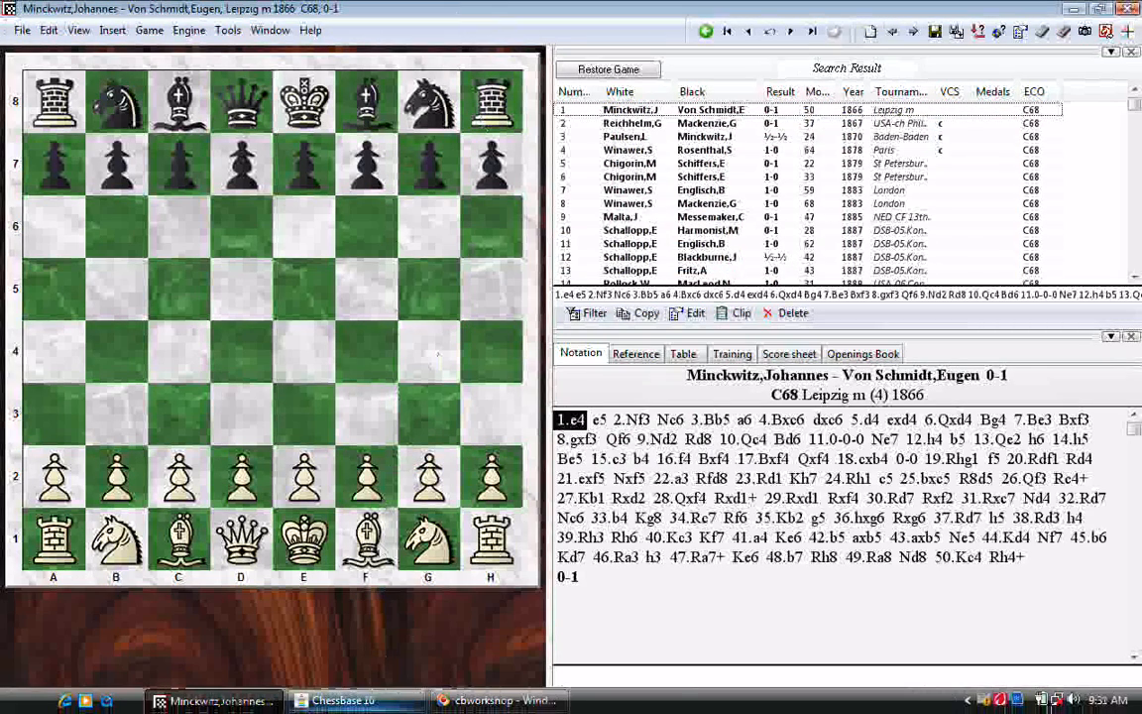
left_click(373, 707)
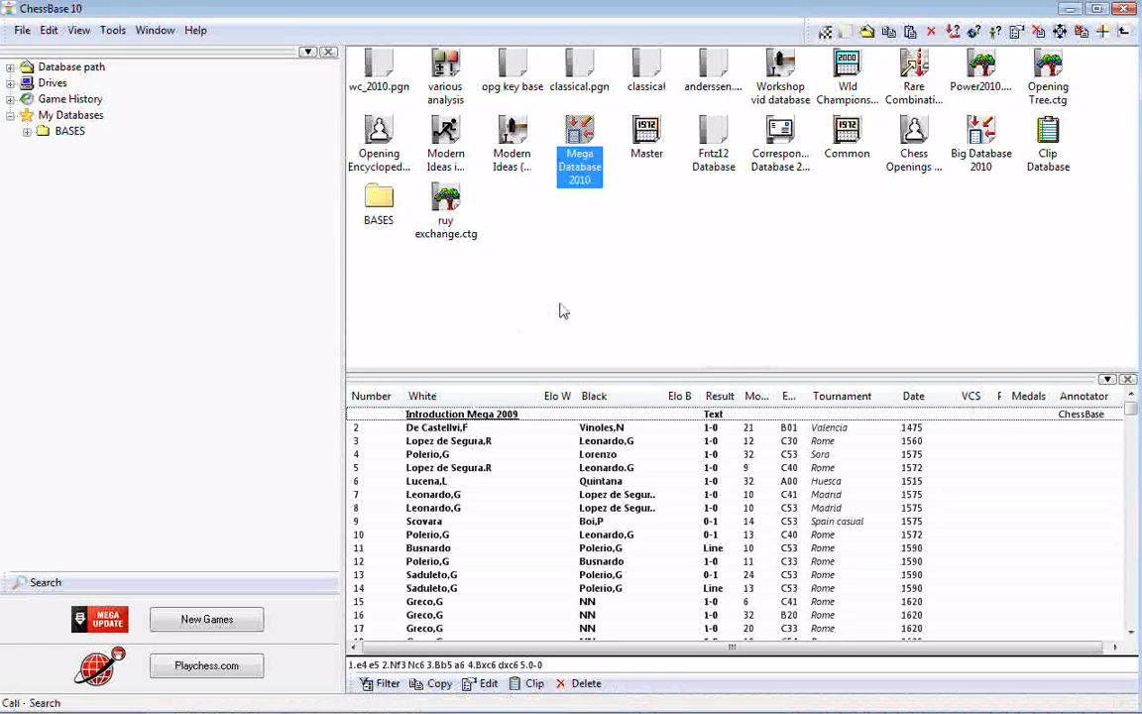
left_click(1050, 143)
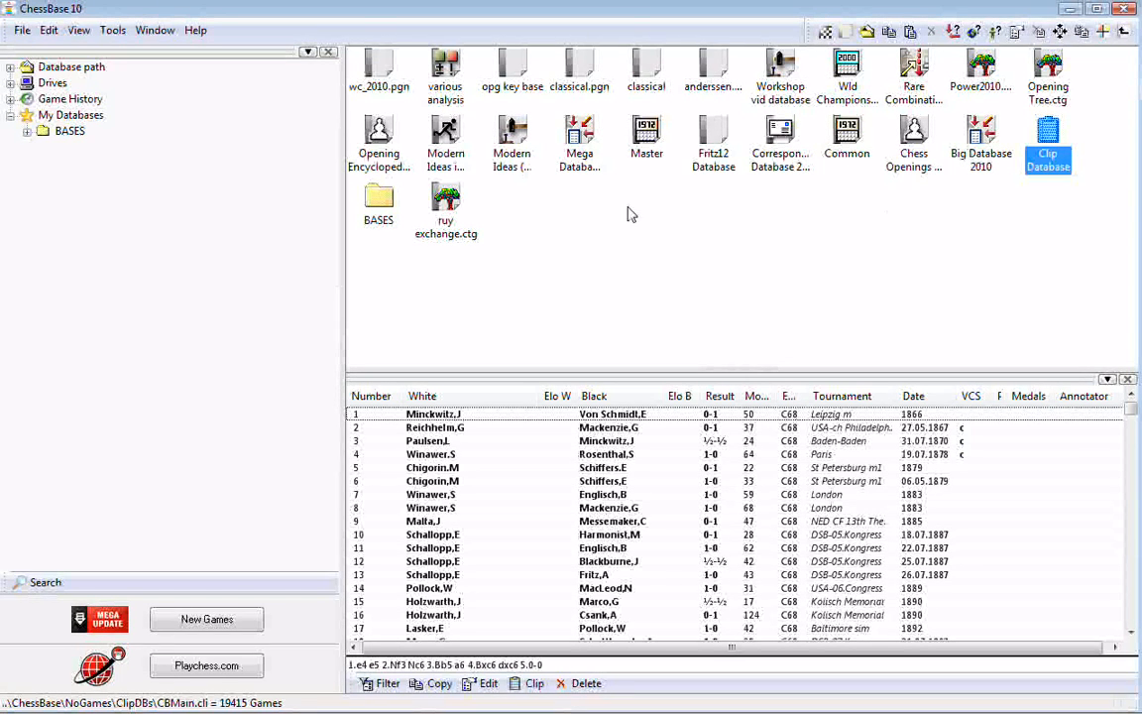
left_click(448, 196)
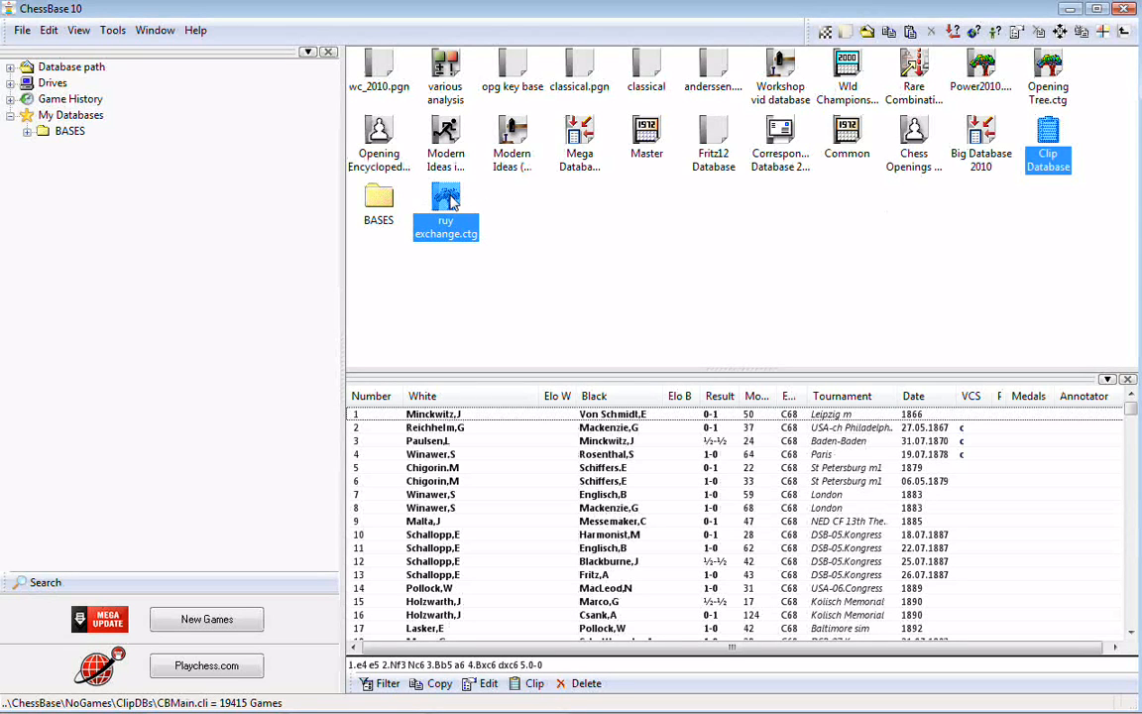
left_click_drag(451, 202, 451, 201)
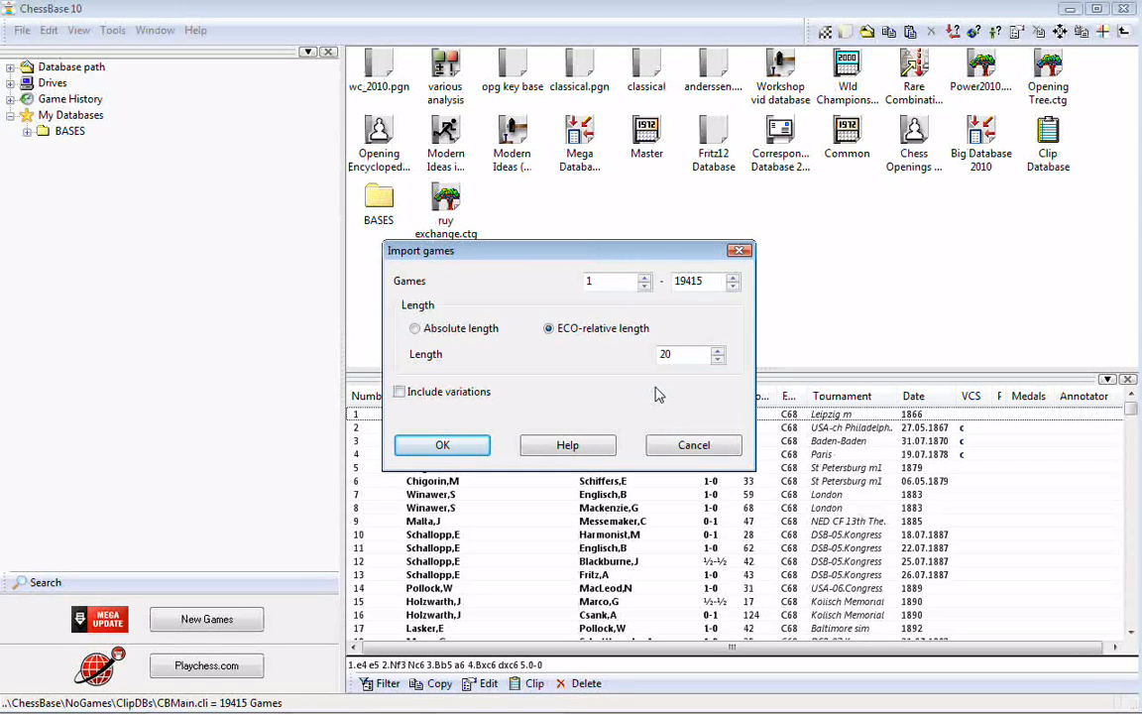
- Set the import to an absolute length of 30 moves and run the import of the games into the book
double_click(664, 354)
type("30")
left_click(416, 329)
left_click(557, 330)
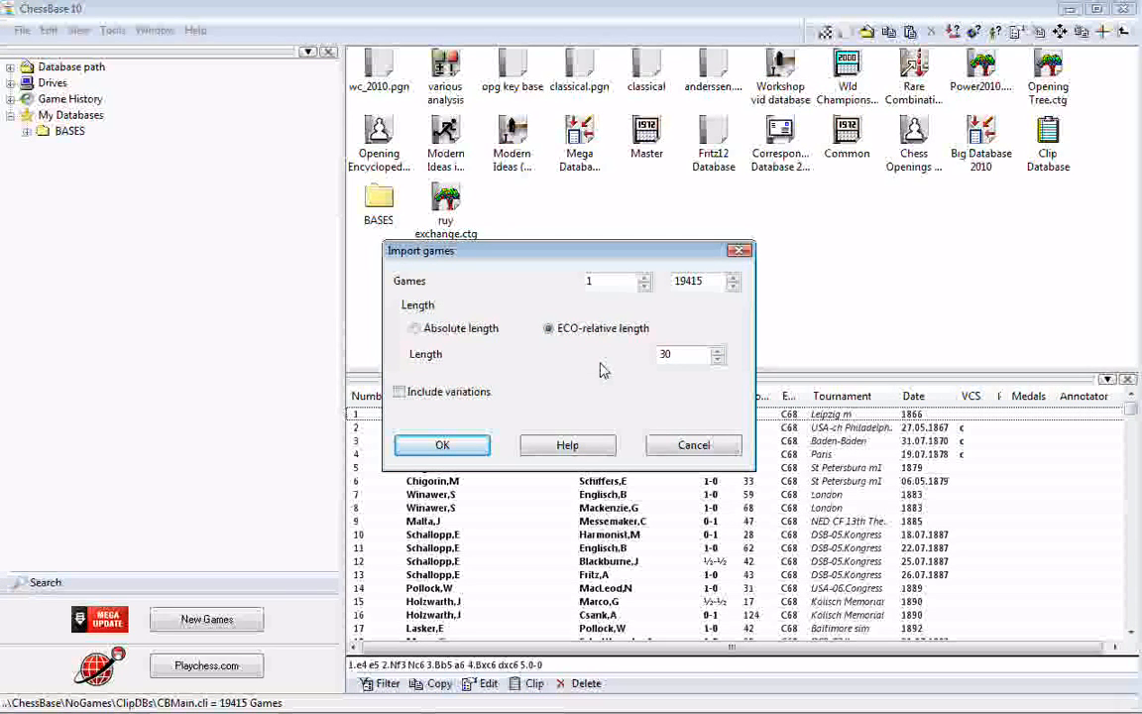
left_click(455, 337)
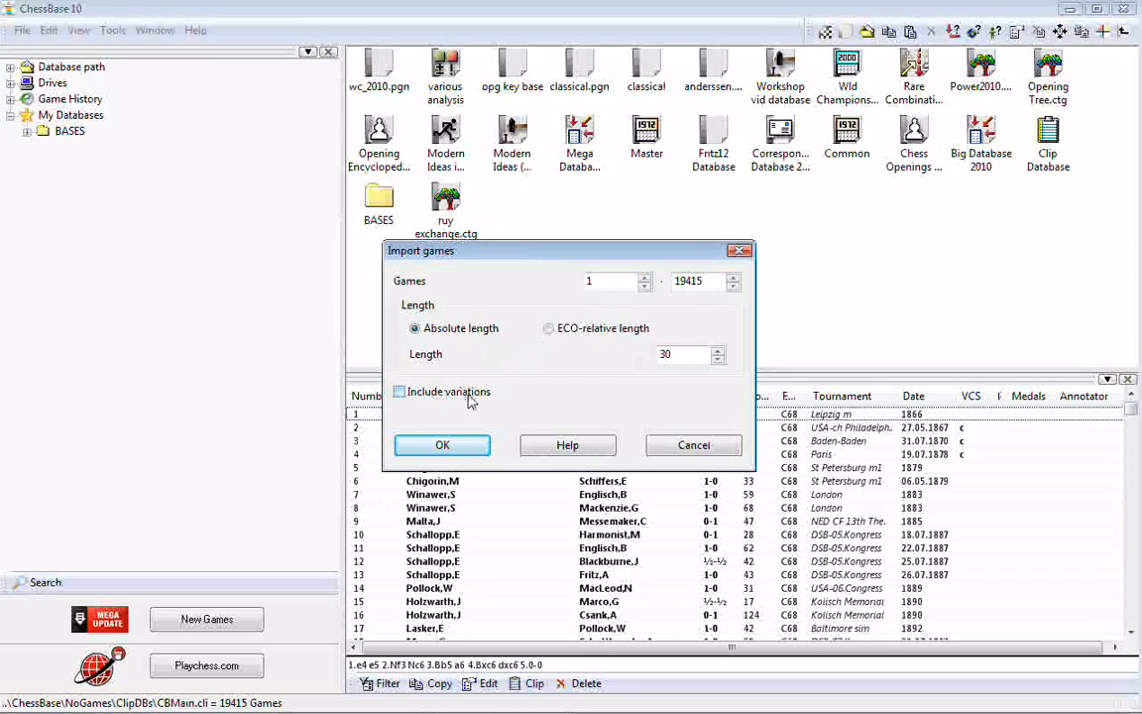
left_click(446, 438)
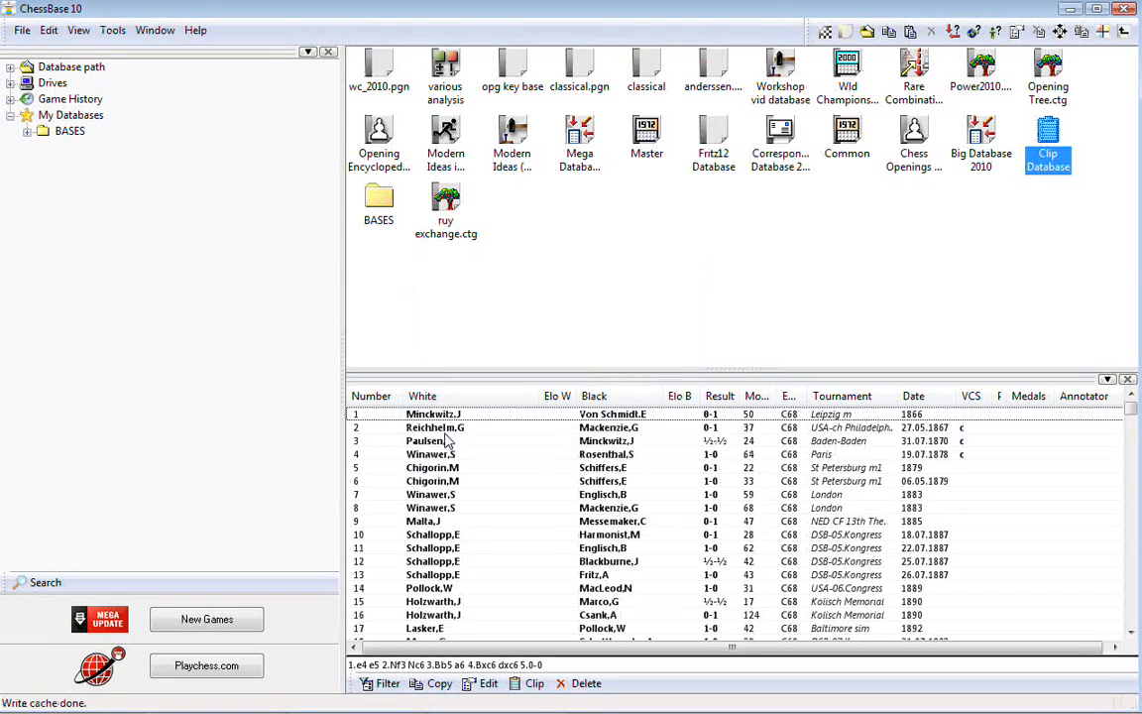
- Open the ruy exchange.ctg book and follow the line 1.Nf3 Nc6 through its move tree
left_click(447, 203)
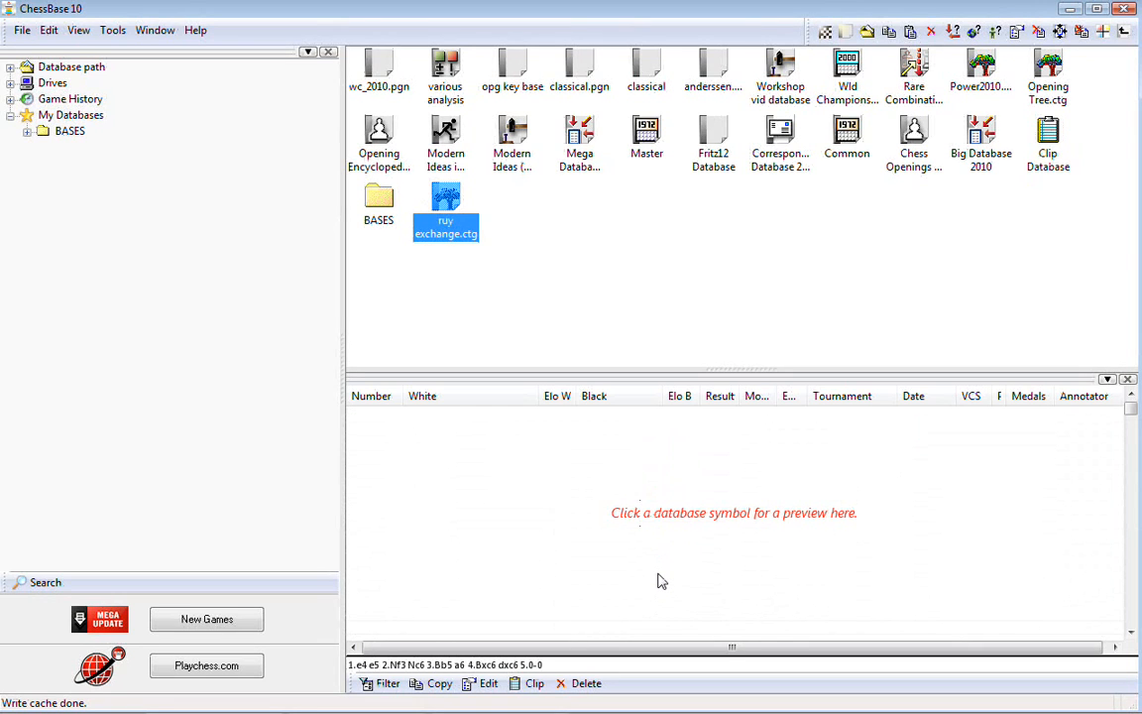
double_click(445, 203)
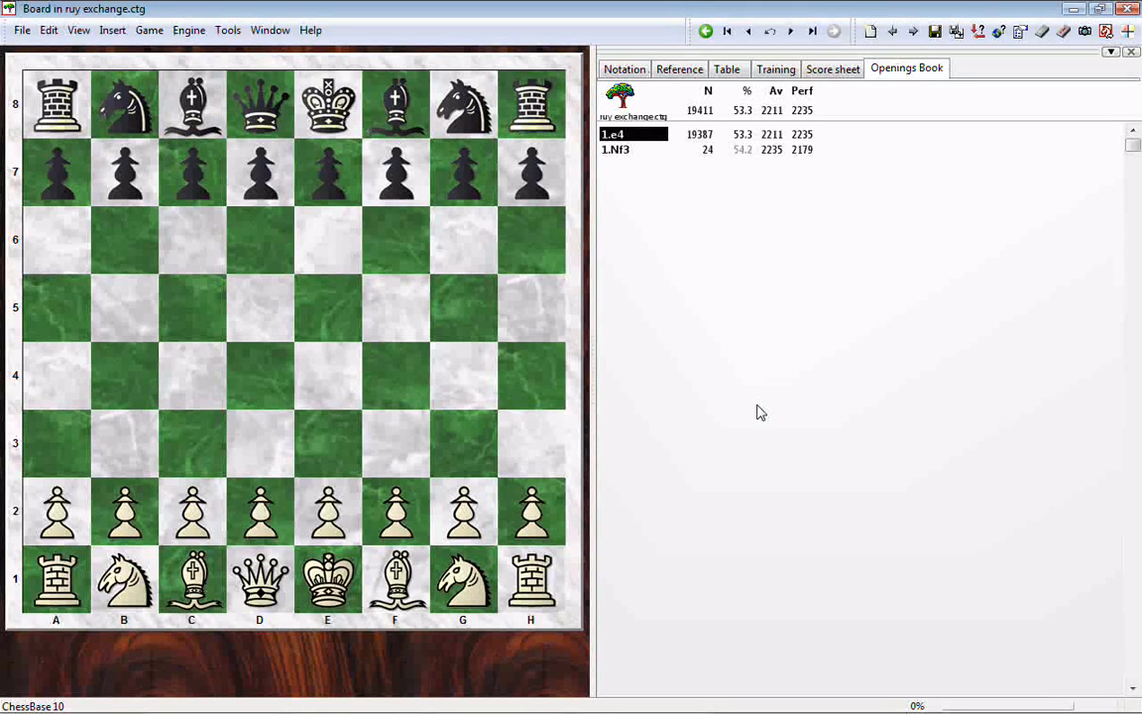
key("Down")
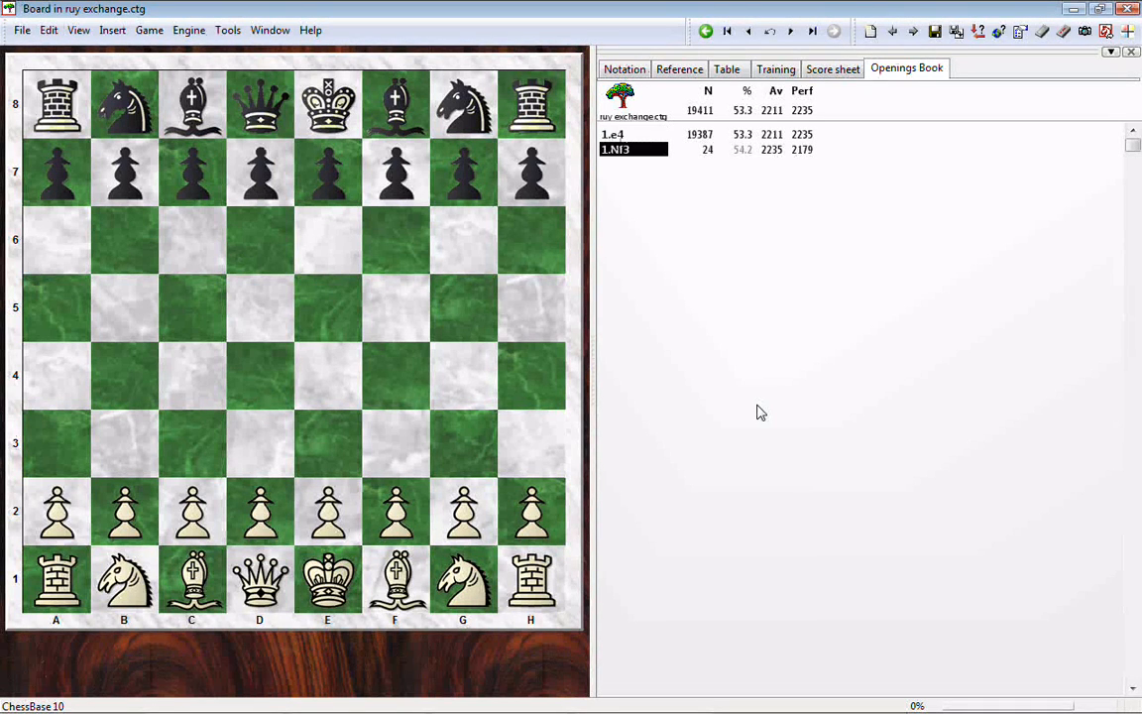
key("Right")
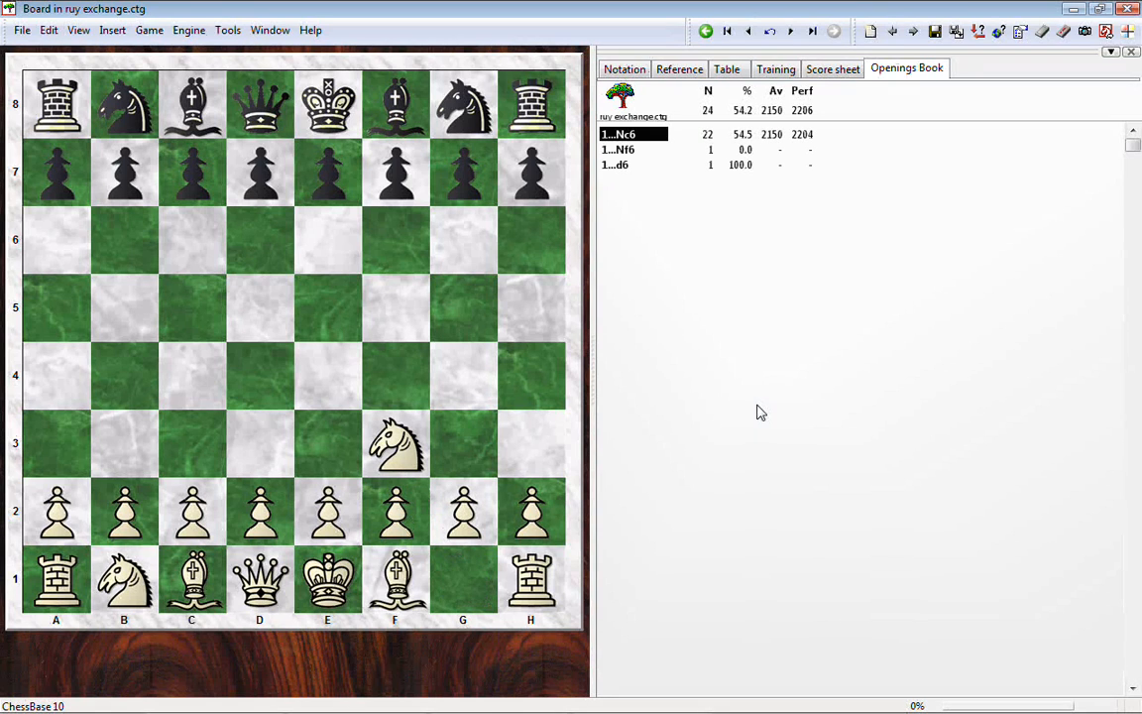
key("Right")
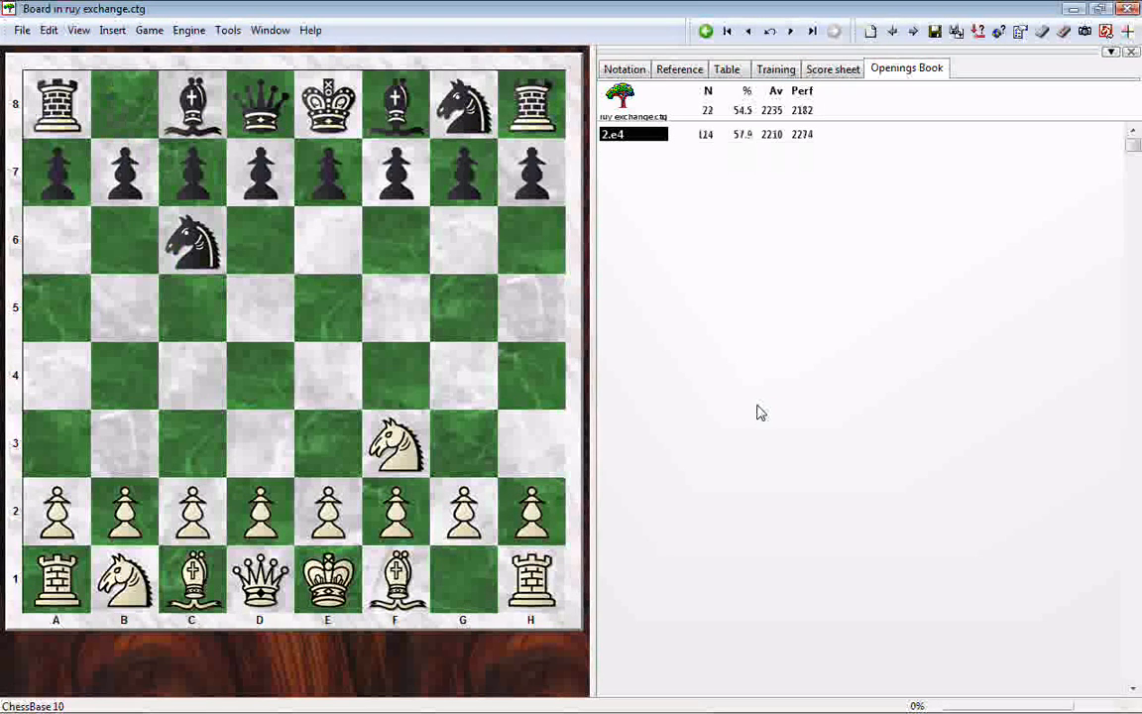
- Continue the book line from 1.Nf3 Nc6 with 2.e4 e5 3.Bb5
key("Right")
key("Right")
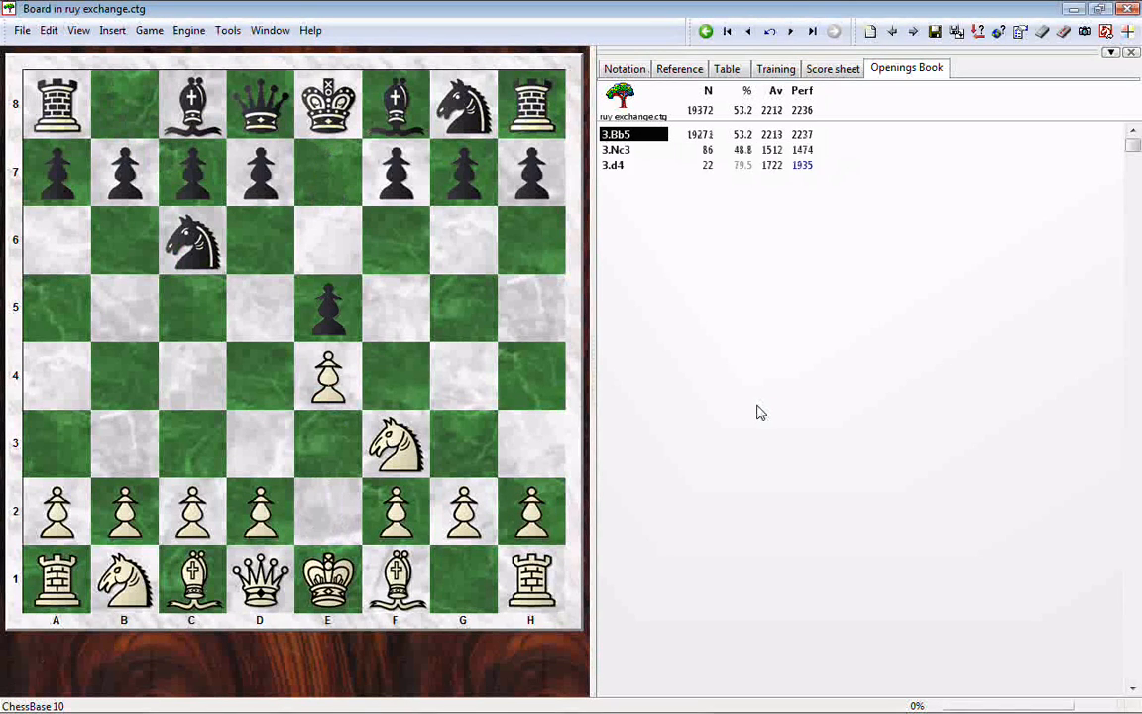
key("Right")
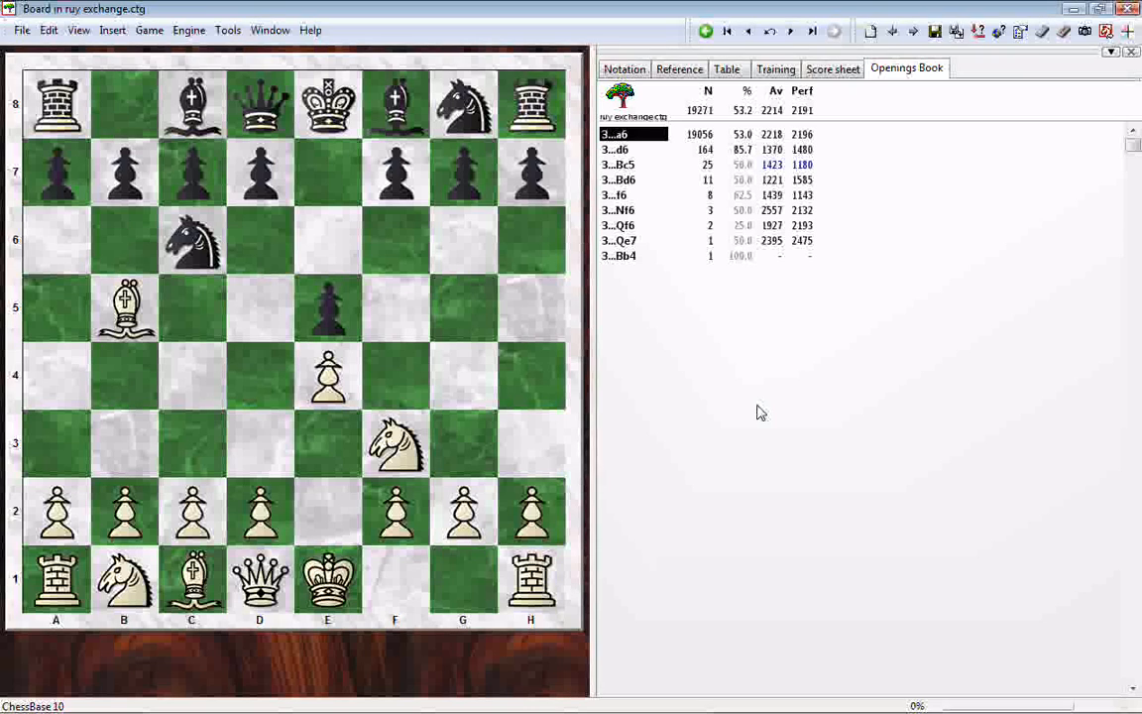
- Look through Black's third-move alternatives in the book and return to the main reply 3...a6
key("Down")
key("Down")
key("Down")
key("Down")
key("Down")
key("Down")
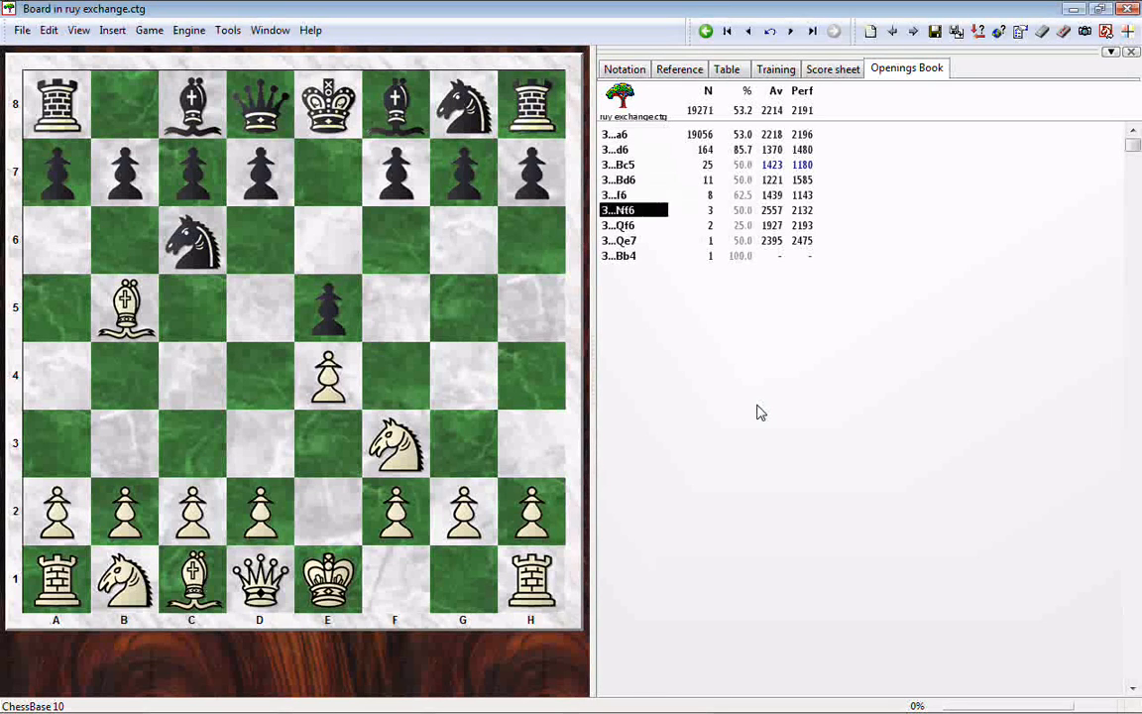
key("Up")
key("Up")
key("Up")
key("Up")
key("Up")
key("Up")
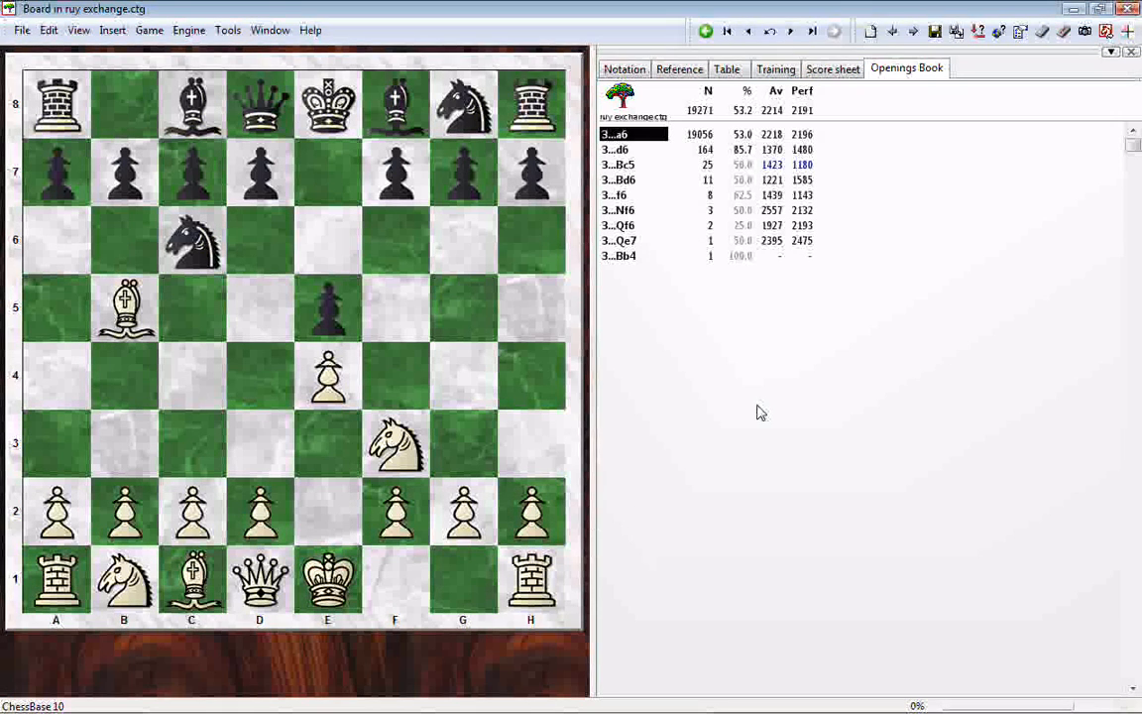
- Follow the book line into the Exchange Variation with 3...a6 4.Bxc6 dxc6
key("Return")
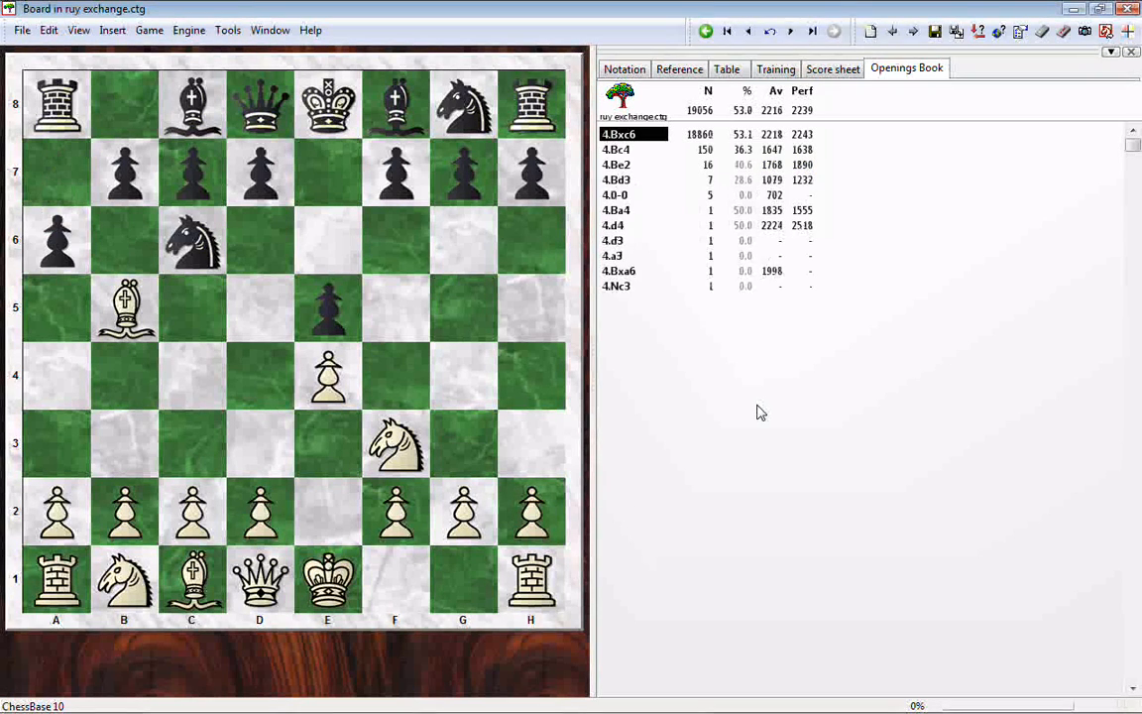
key("Return")
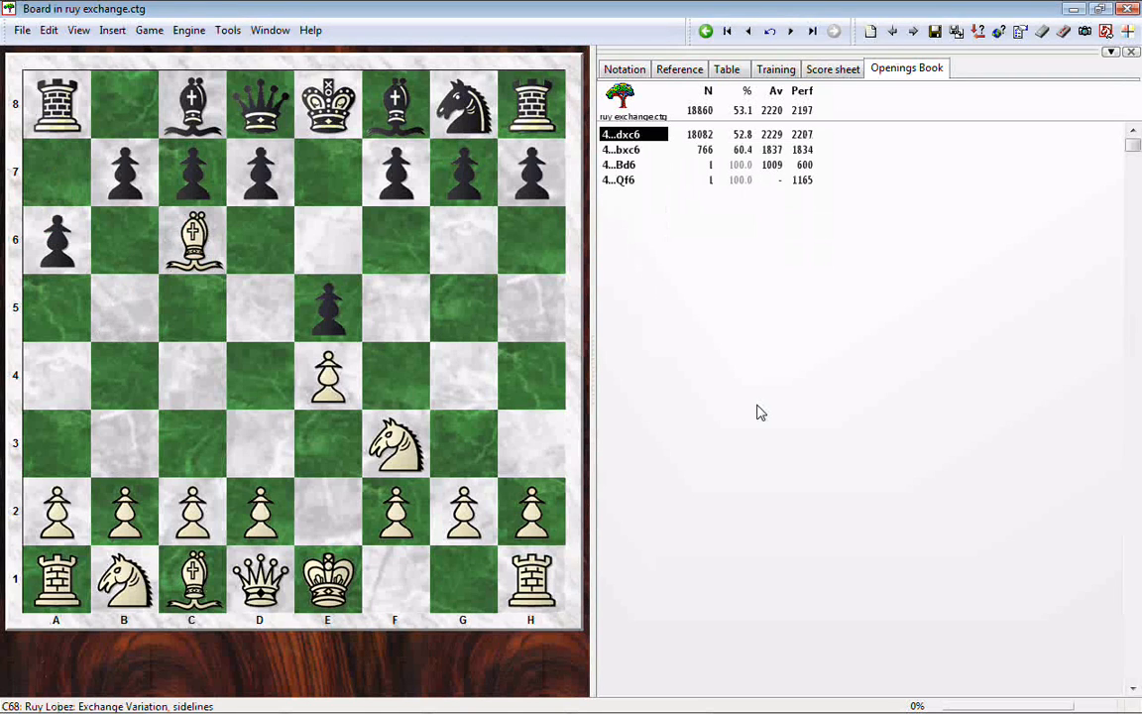
key("Return")
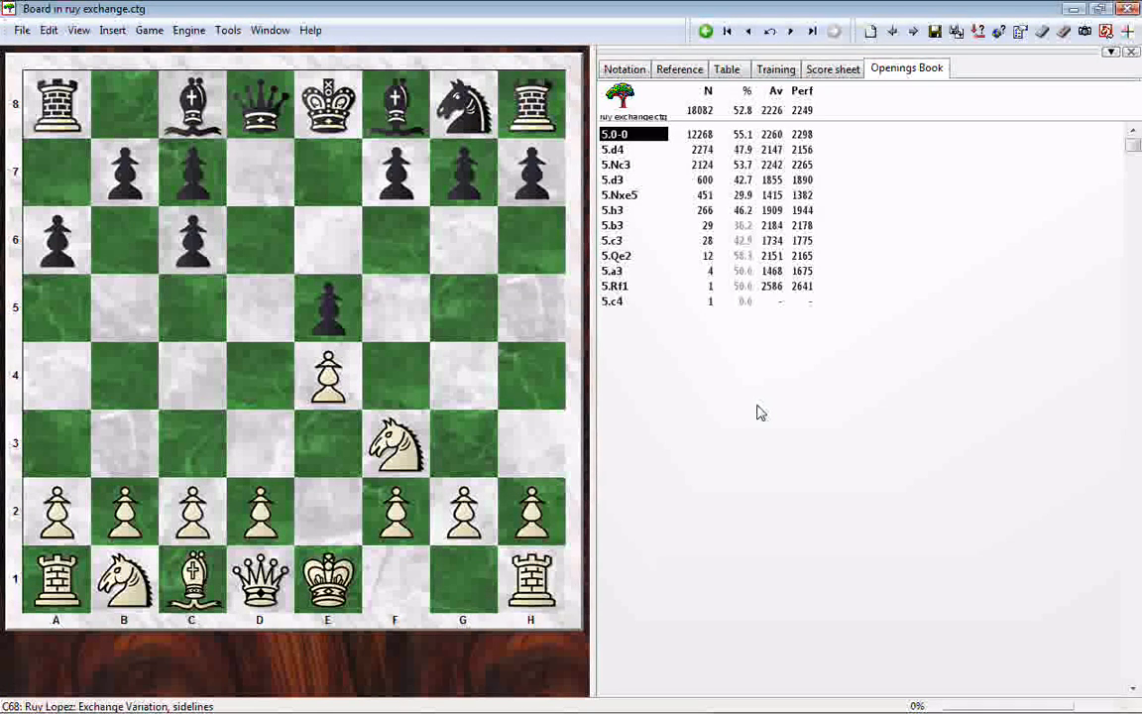
- Step back through the line to the starting position of the book
key("Left")
key("Left")
key("Left")
key("Left")
key("Left")
key("Left")
key("Left")
key("Left")
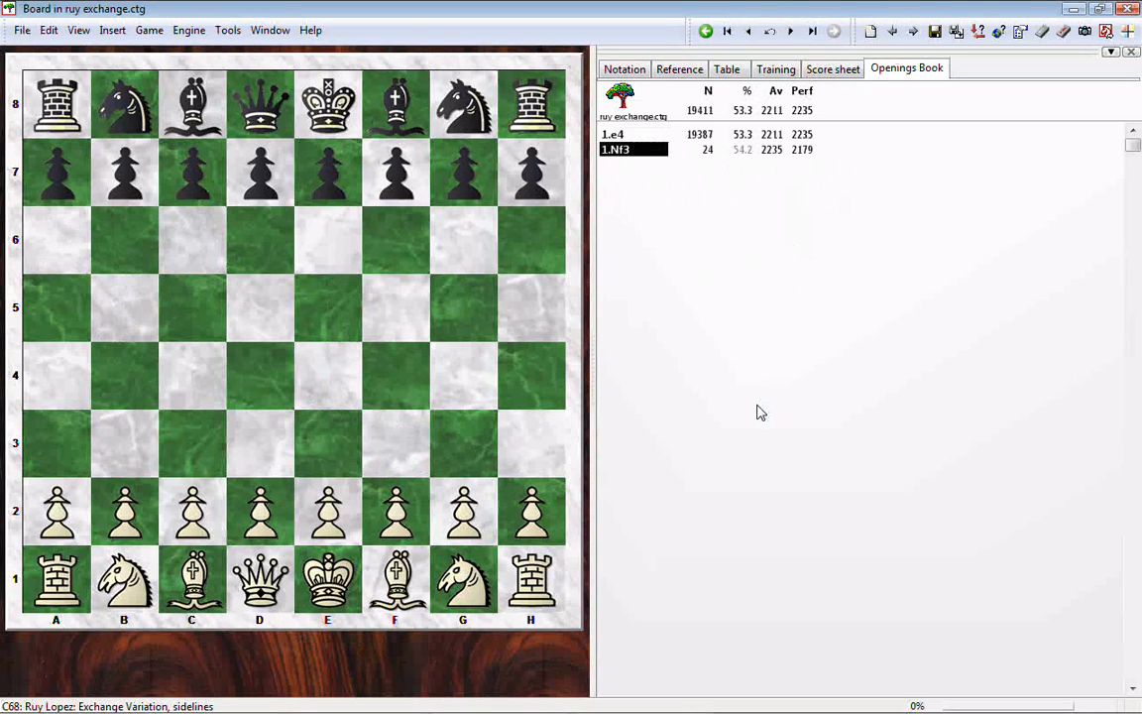
- Follow the transposing line 1.Nf3 Nc6 2.e4 e5 3.Bb5 through the book's move tree
key("Return")
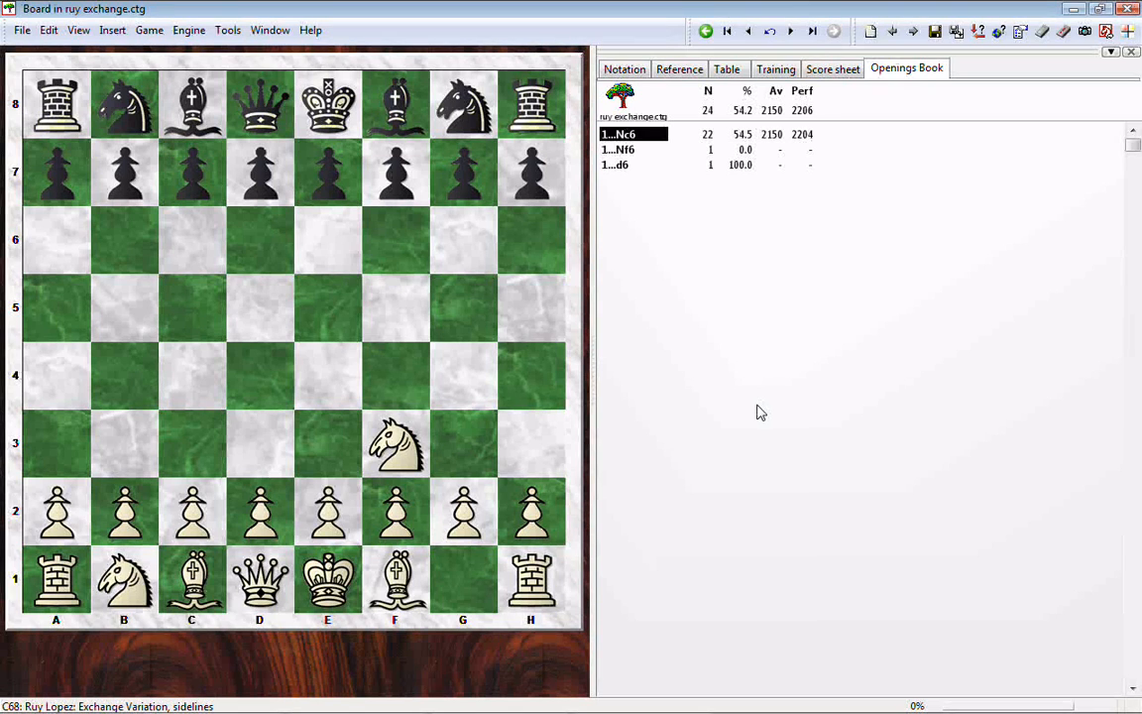
key("Right")
key("Right")
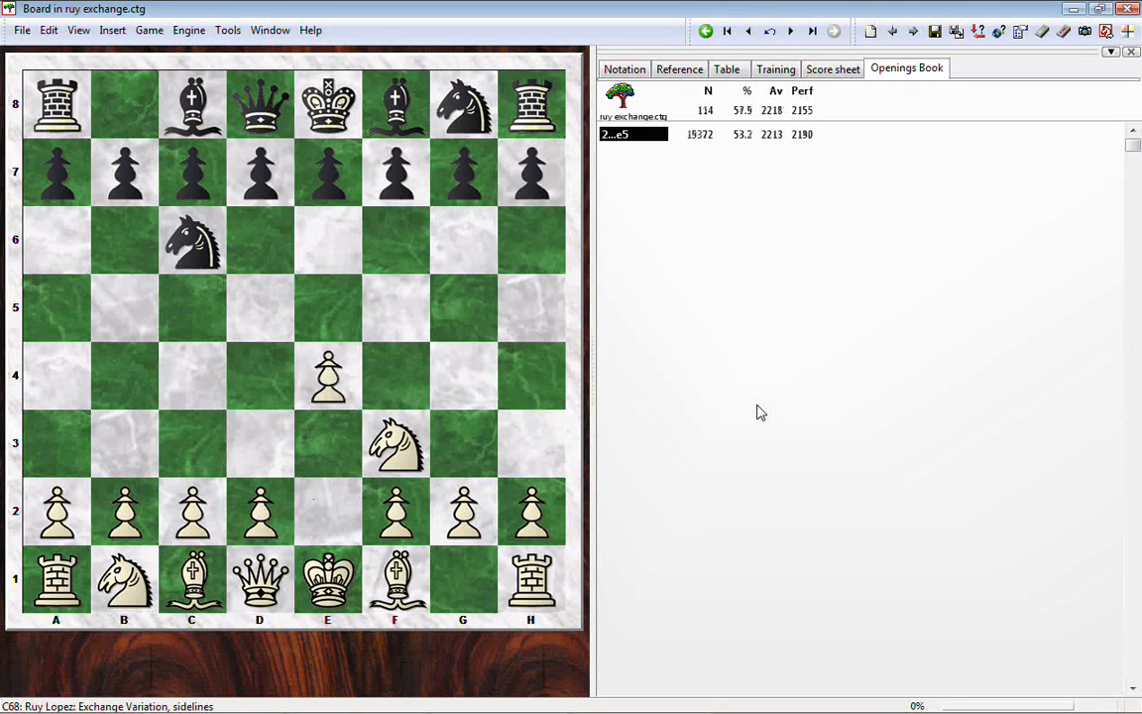
key("Right")
key("Right")
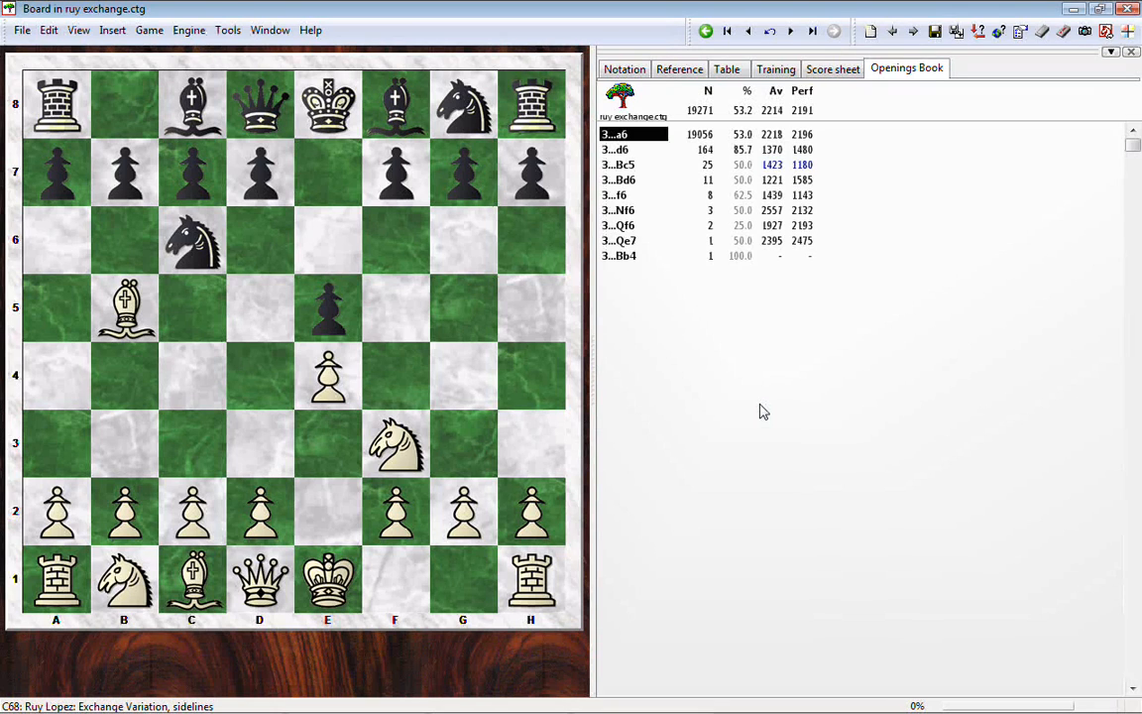
- Take back the moves of the 1.Nf3 line to reach the book's starting position
key("Left")
key("Left")
key("Left")
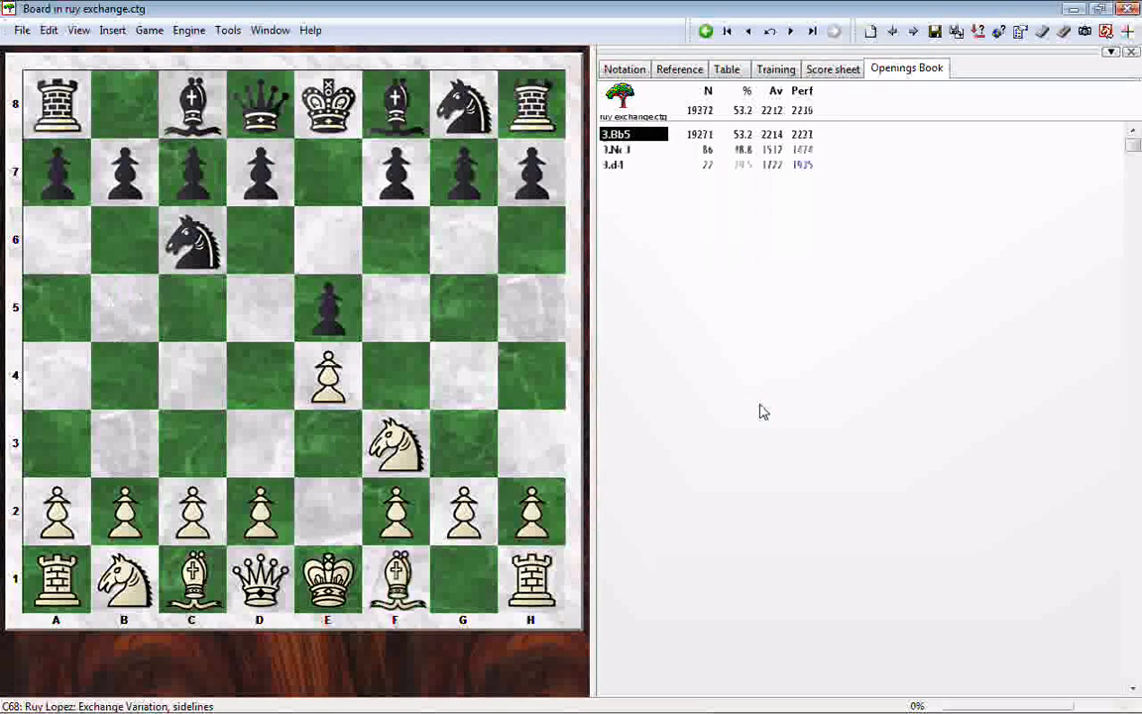
key("Left")
key("Left")
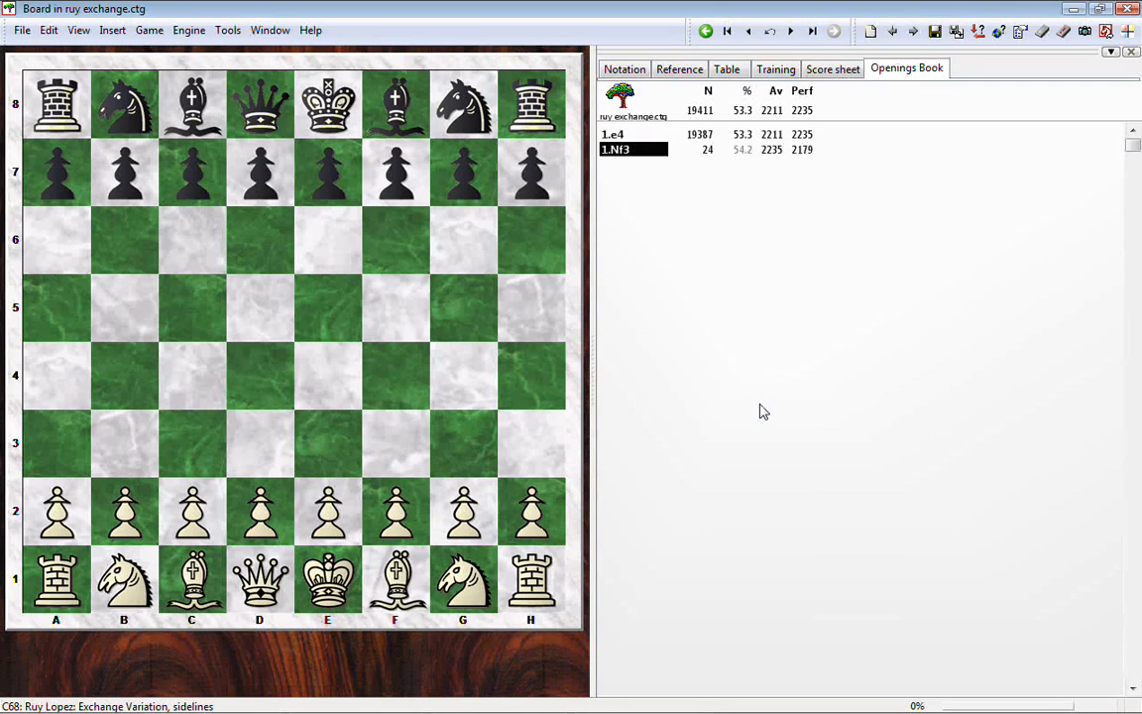
- Follow the main line 1.e4 e5 2.Nf3 Nc6 3.Bb5 a6 4.Bxc6 dxc6 through the book's move tree
key("Up")
key("Right")
key("Right")
key("Right")
key("Right")
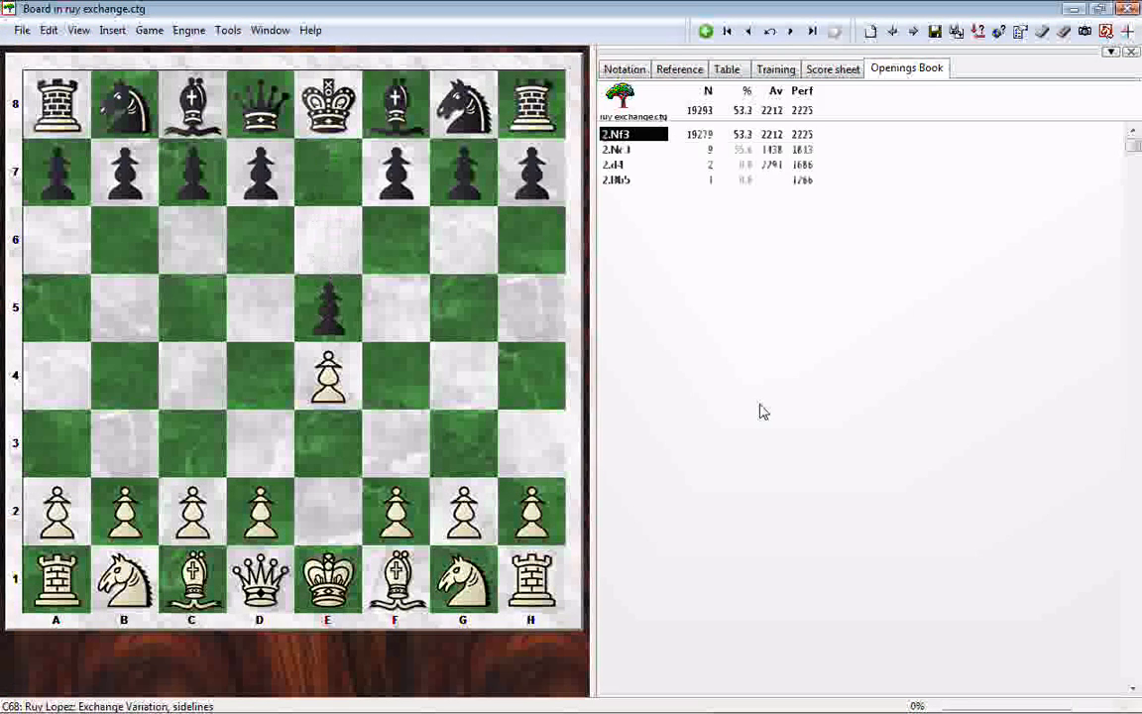
key("Right")
key("Right")
key("Right")
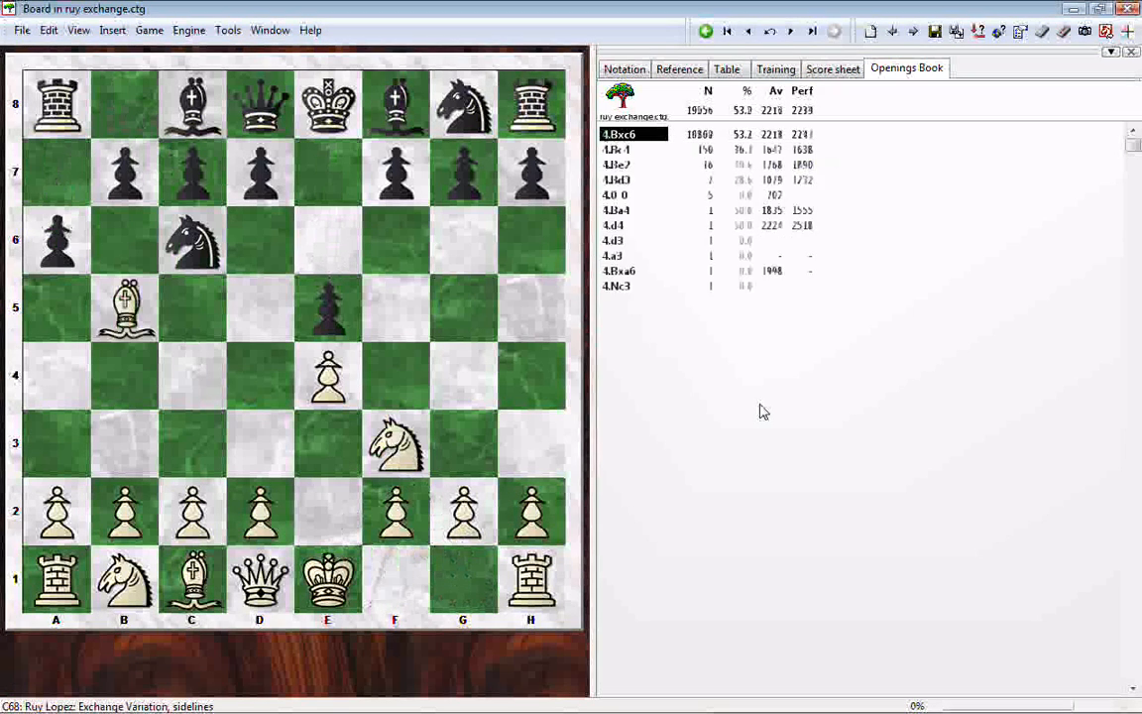
key("Right")
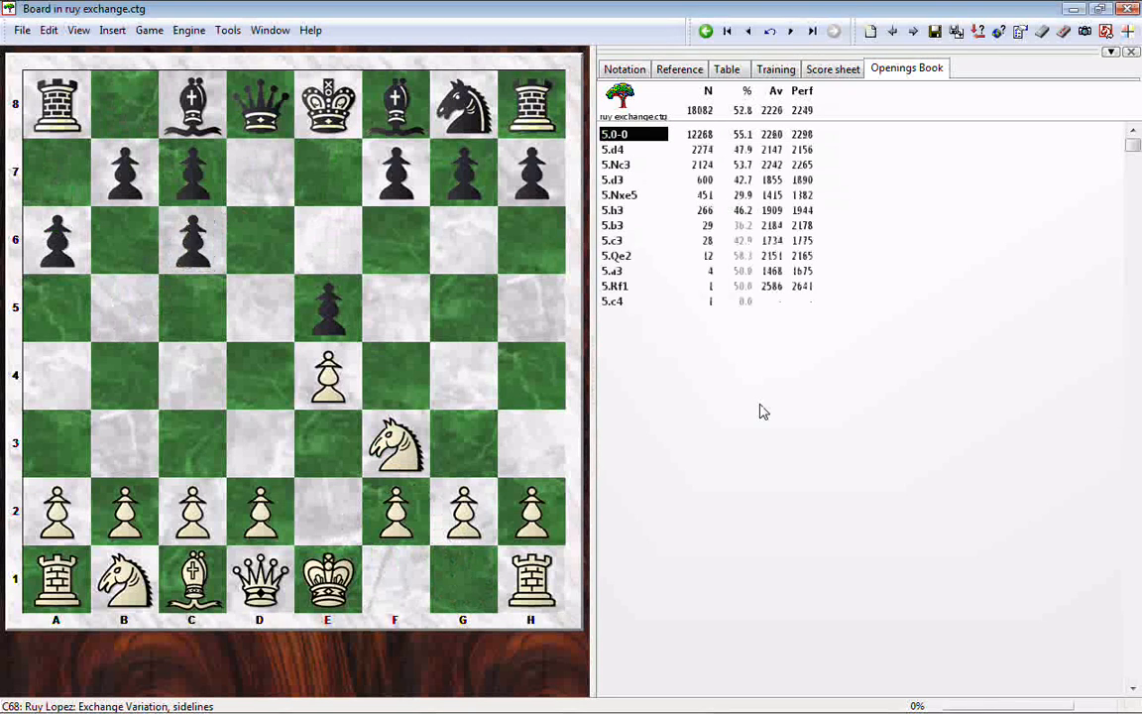